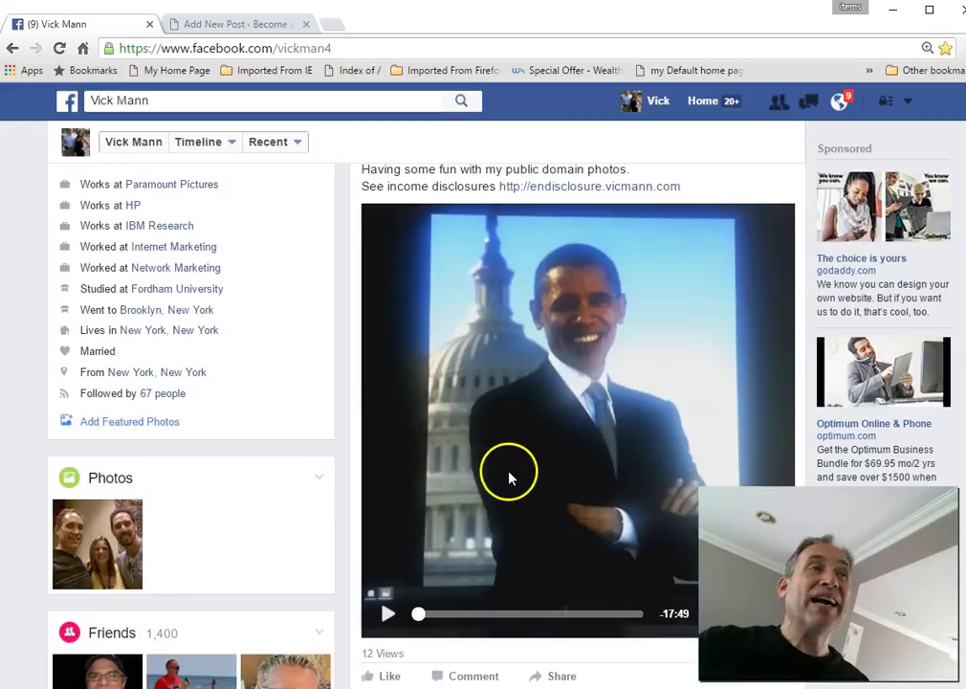
Step: Play the Facebook Live video briefly, like the post, and pause it with 17:27 left
{"action": "left_click", "coordinate": [388, 615]}
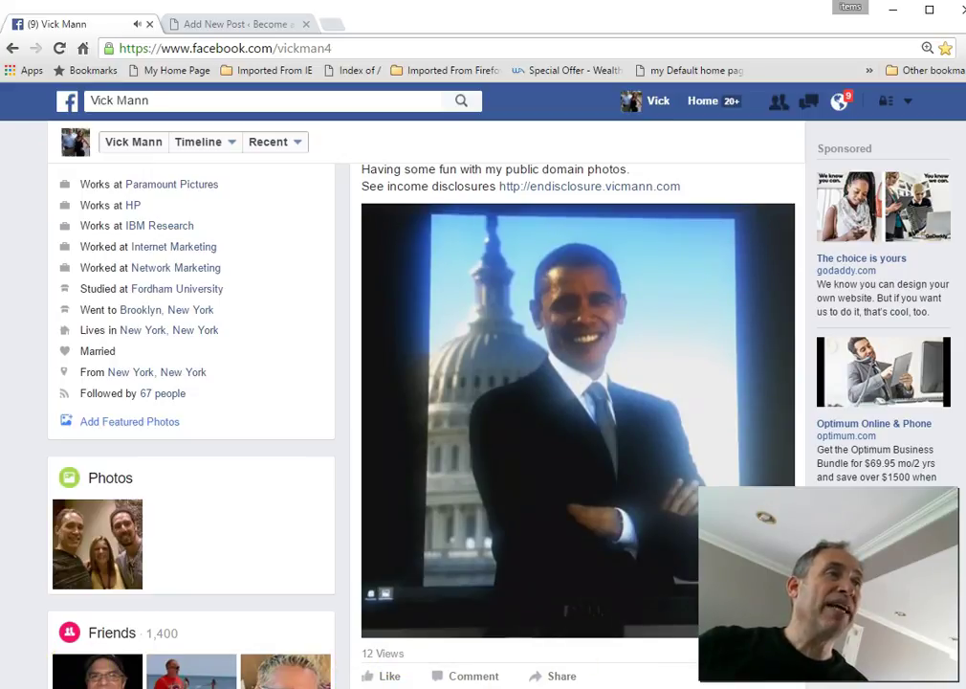
{"action": "left_click", "coordinate": [403, 675]}
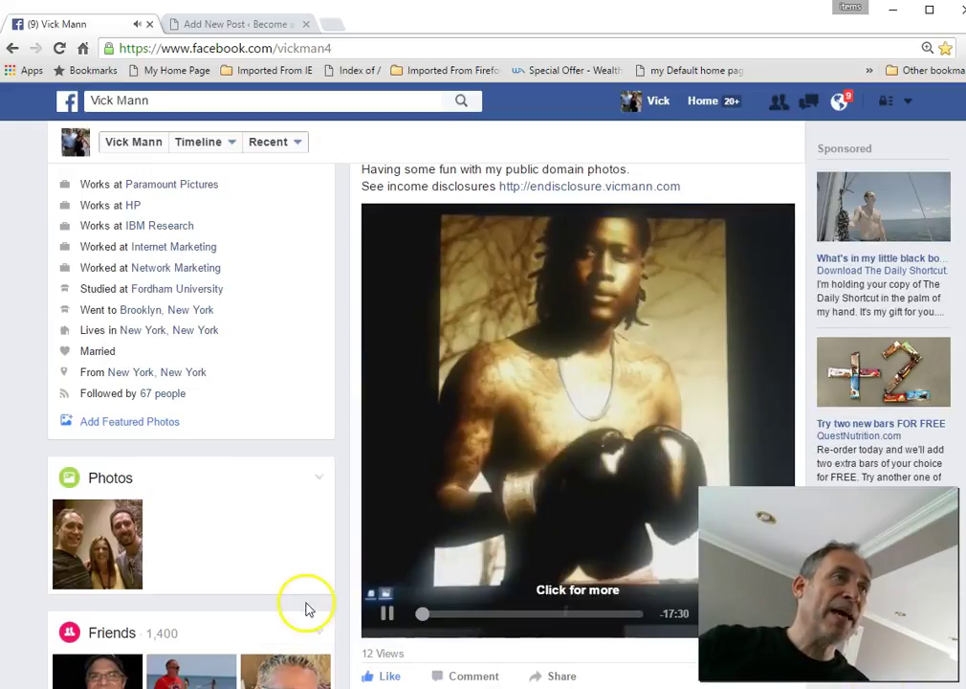
{"action": "left_click", "coordinate": [387, 617]}
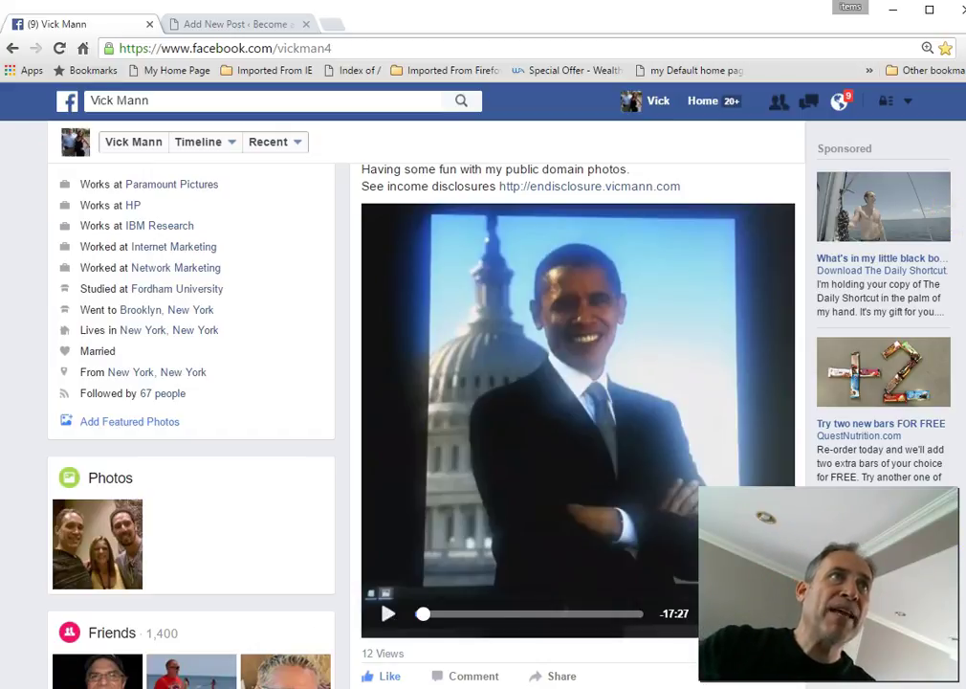
{"action": "scroll", "coordinate": [426, 402], "scroll_direction": "up", "scroll_amount": 2}
{"action": "scroll", "coordinate": [426, 401], "scroll_direction": "up", "scroll_amount": 3}
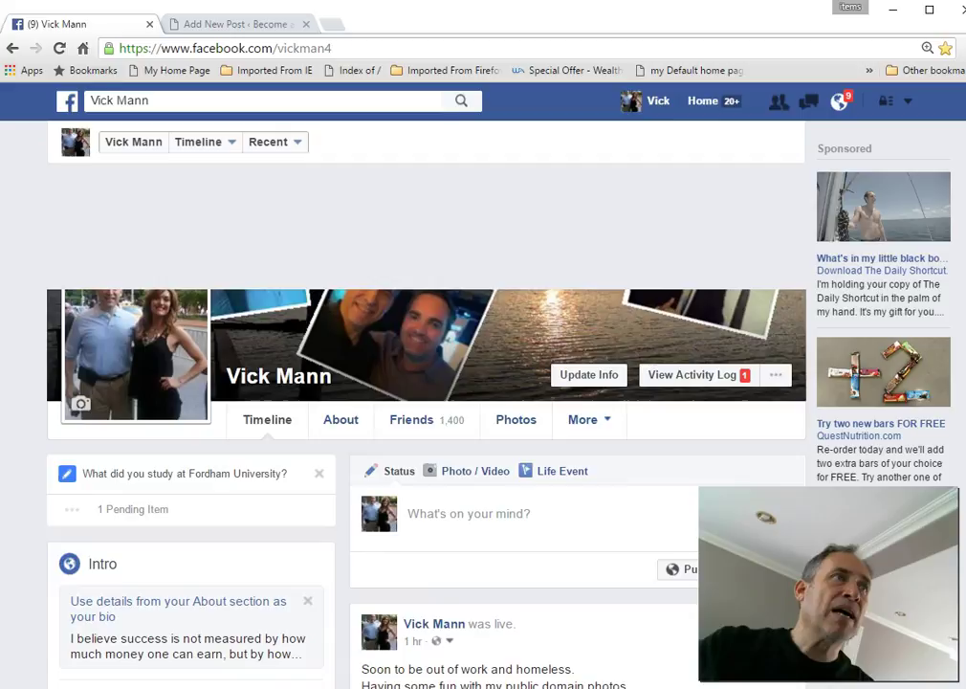
{"action": "scroll", "coordinate": [426, 402], "scroll_direction": "down", "scroll_amount": 2}
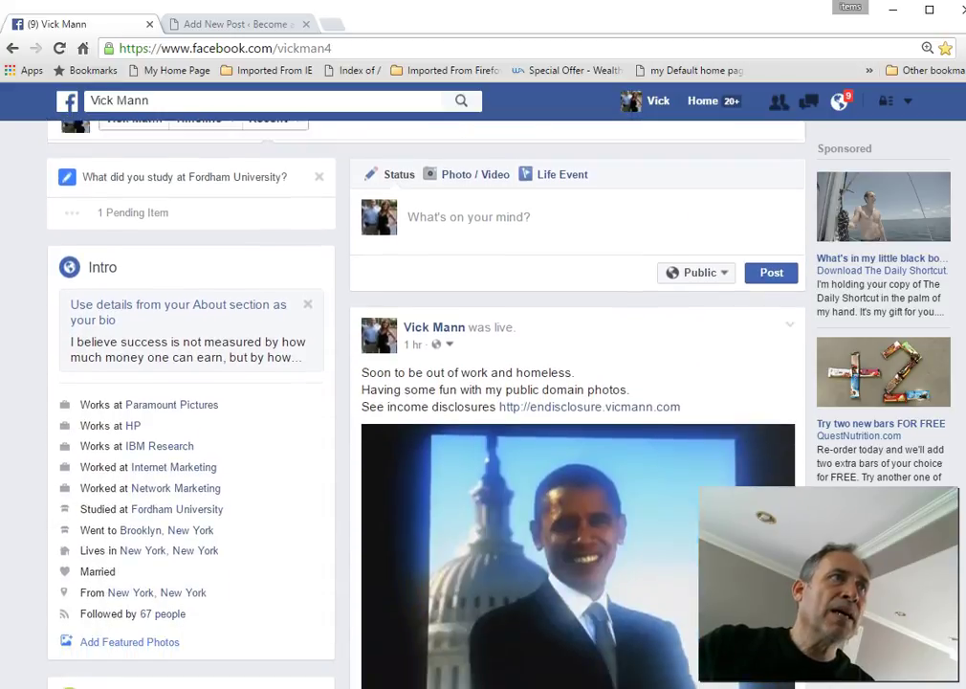
{"action": "scroll", "coordinate": [425, 401], "scroll_direction": "down", "scroll_amount": 2}
{"action": "scroll", "coordinate": [492, 248], "scroll_direction": "down", "scroll_amount": 1}
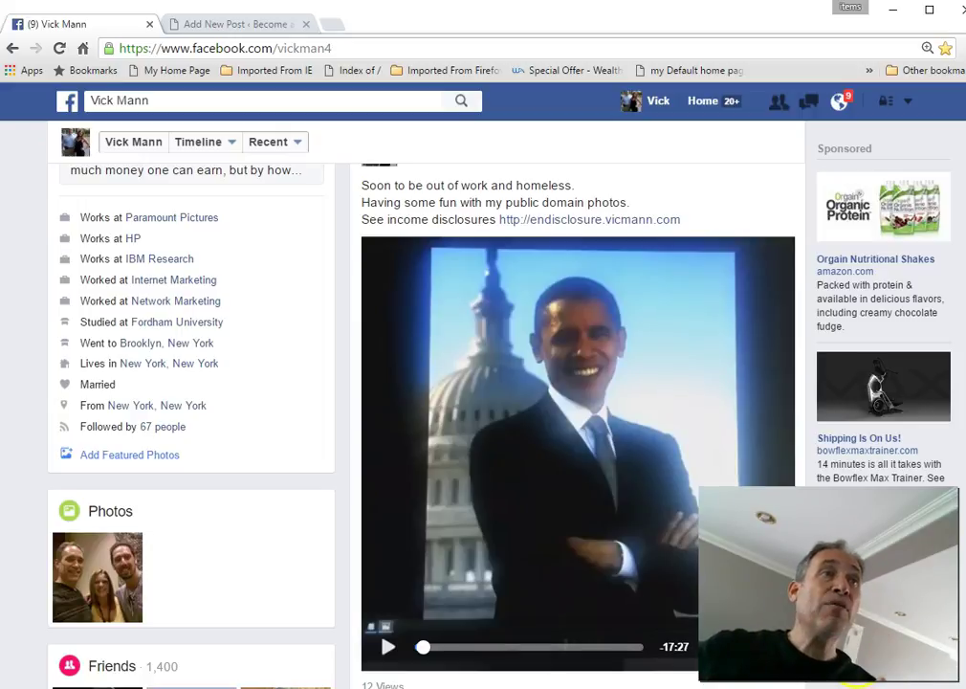
{"action": "scroll", "coordinate": [574, 430], "scroll_direction": "up", "scroll_amount": 1}
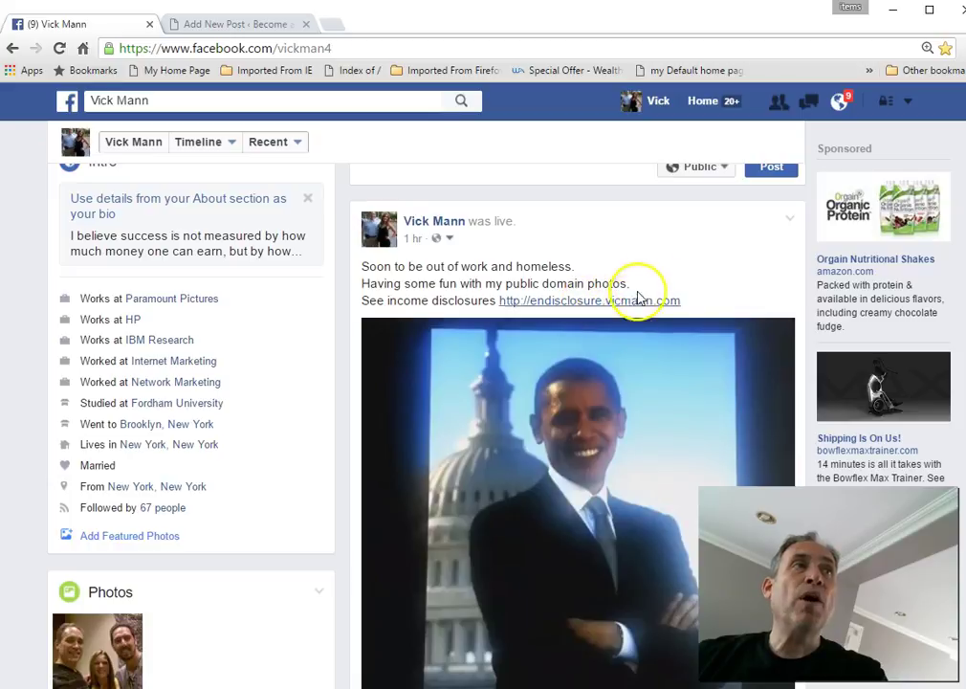
{"action": "mouse_move", "coordinate": [788, 222]}
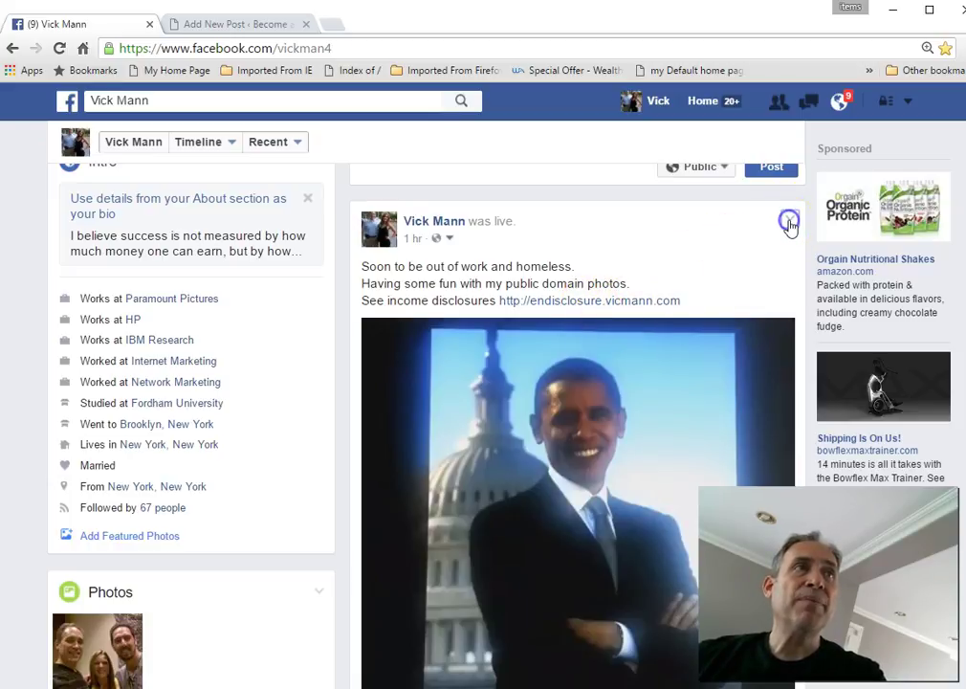
Step: Copy the live video post's full iframe embed code from its Embed dialog
{"action": "left_click", "coordinate": [789, 222]}
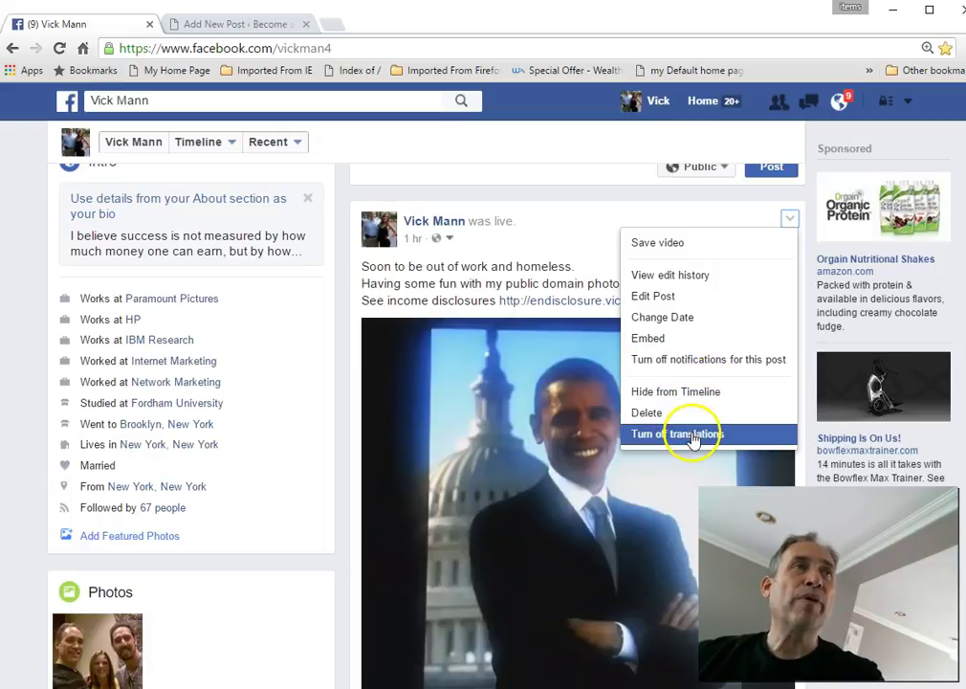
{"action": "left_click", "coordinate": [649, 341]}
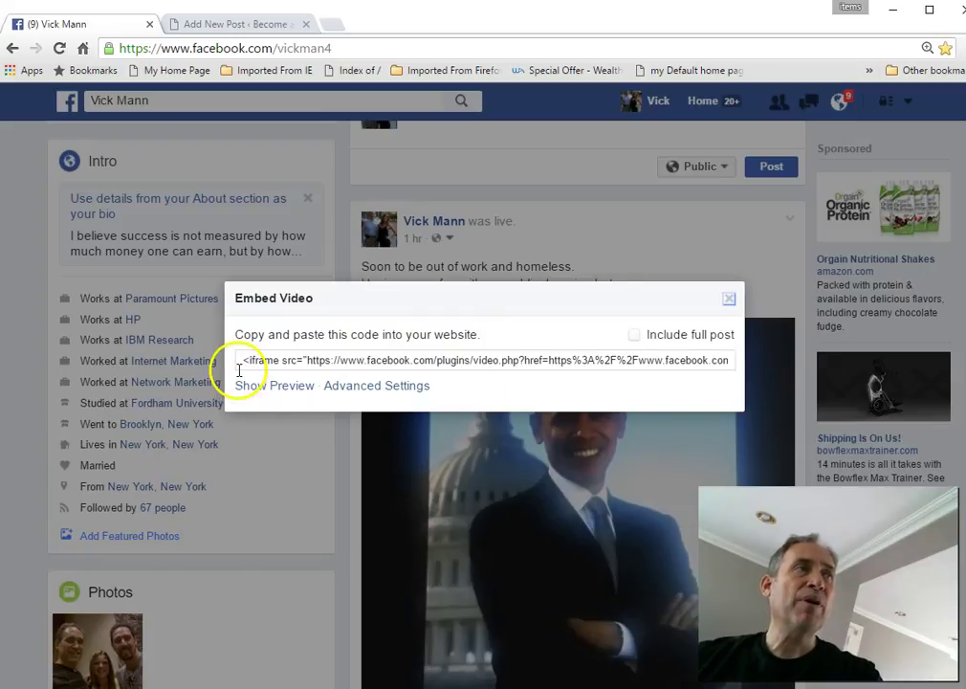
{"action": "mouse_move", "coordinate": [240, 363]}
{"action": "left_mouse_down"}
{"action": "mouse_move", "coordinate": [429, 345]}
{"action": "mouse_move", "coordinate": [605, 380]}
{"action": "mouse_move", "coordinate": [801, 382]}
{"action": "mouse_move", "coordinate": [792, 380]}
{"action": "left_mouse_up"}
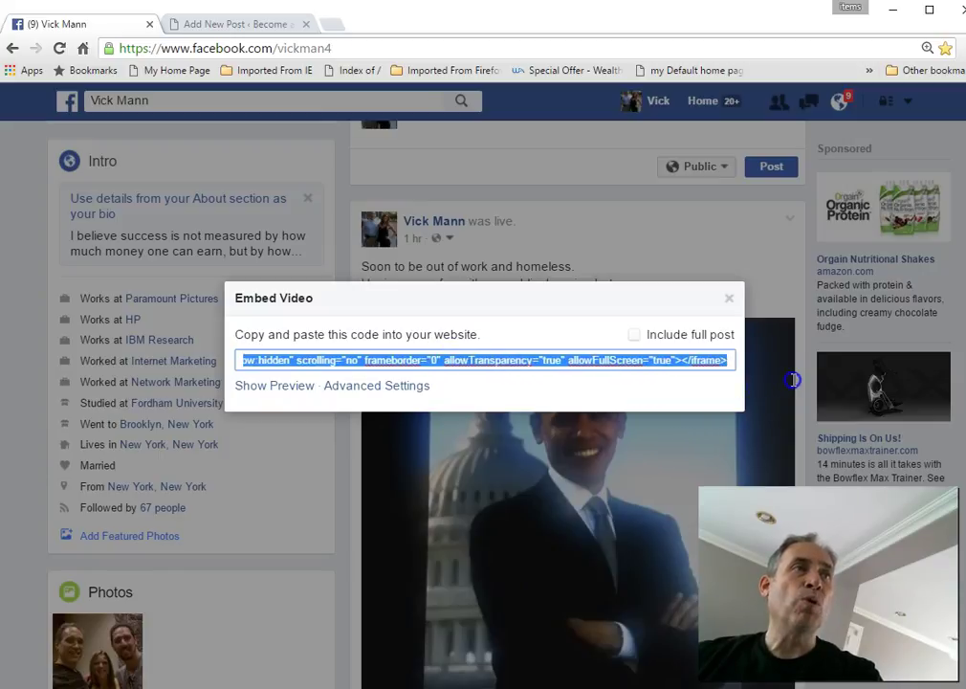
{"action": "right_click", "coordinate": [568, 360]}
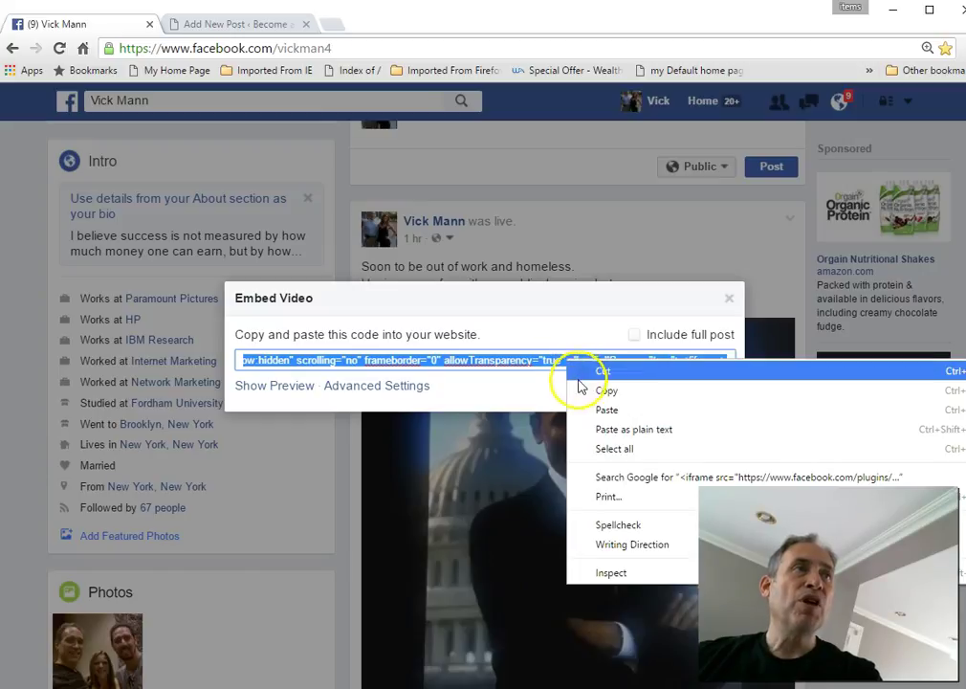
{"action": "left_click", "coordinate": [603, 392]}
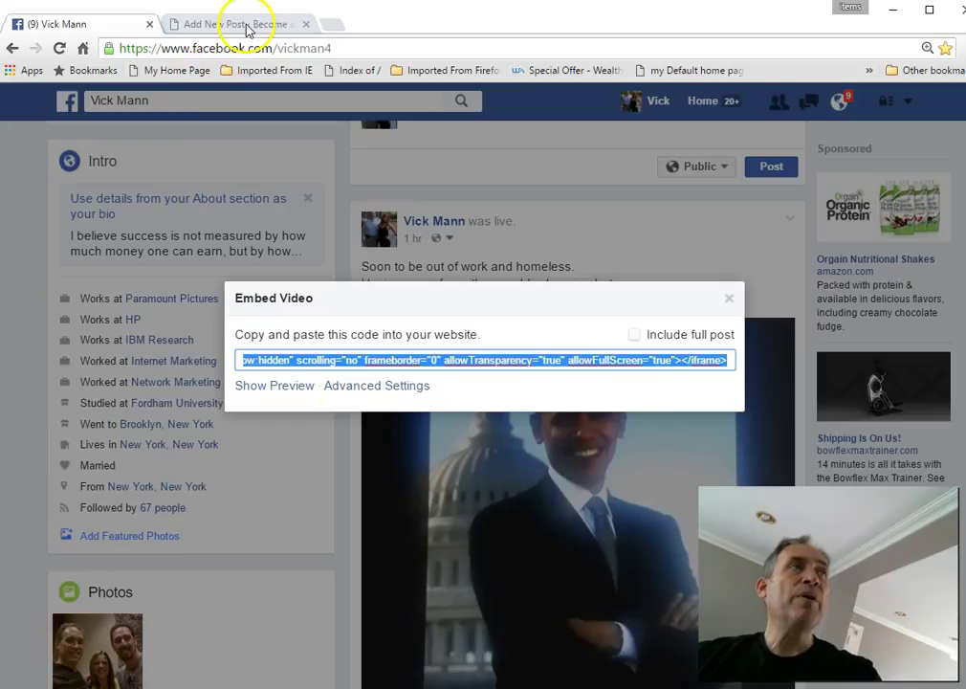
Step: Close the Embed Video dialog, reload Facebook, and switch to the Add New Post tab
{"action": "left_click", "coordinate": [726, 299]}
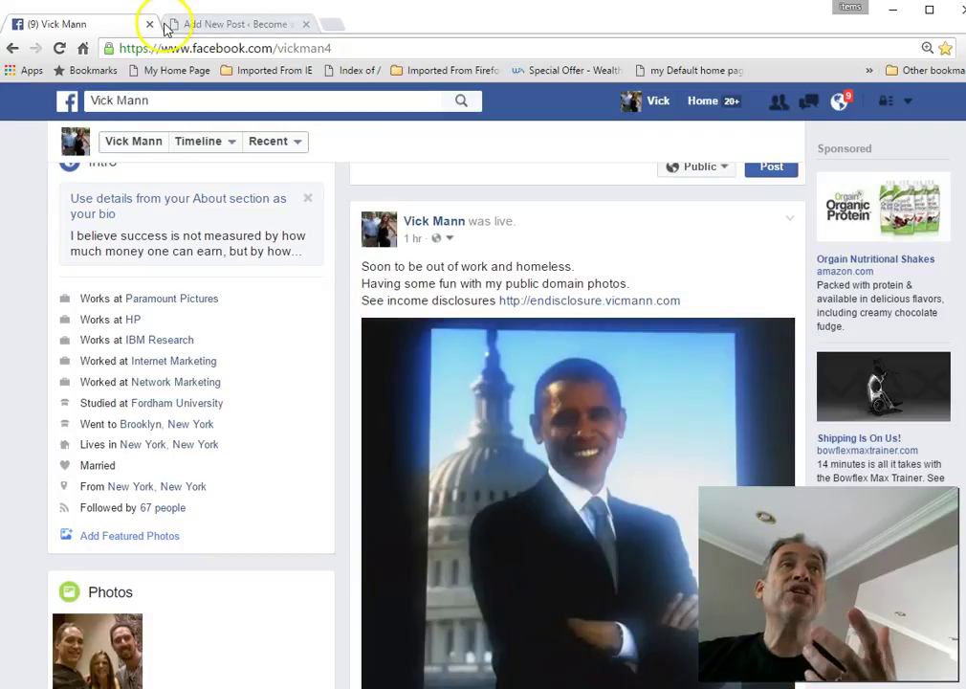
{"action": "left_click", "coordinate": [177, 73]}
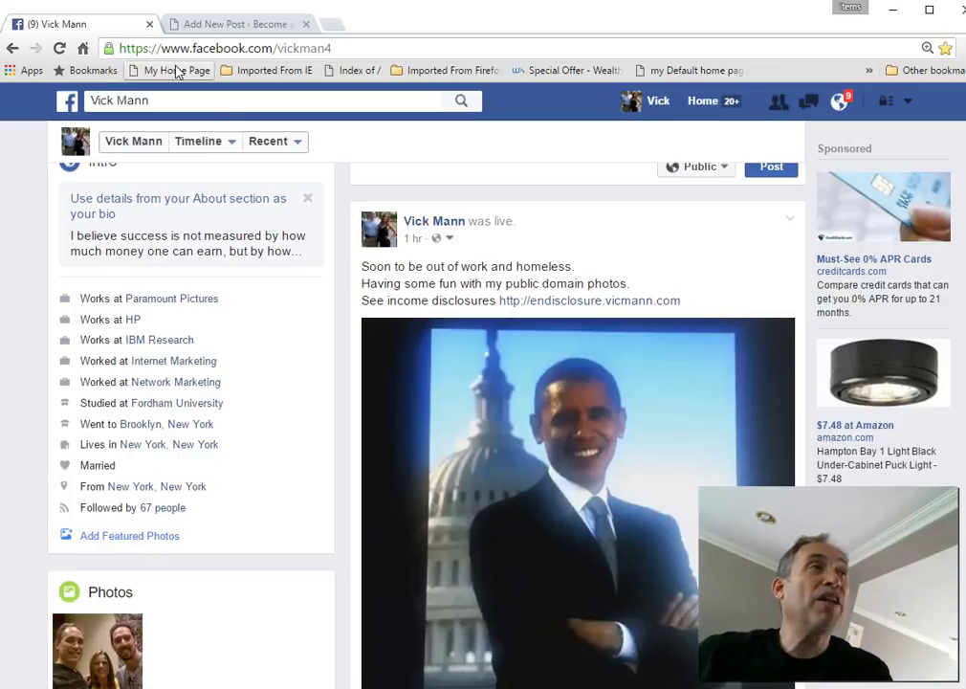
{"action": "left_click", "coordinate": [247, 29]}
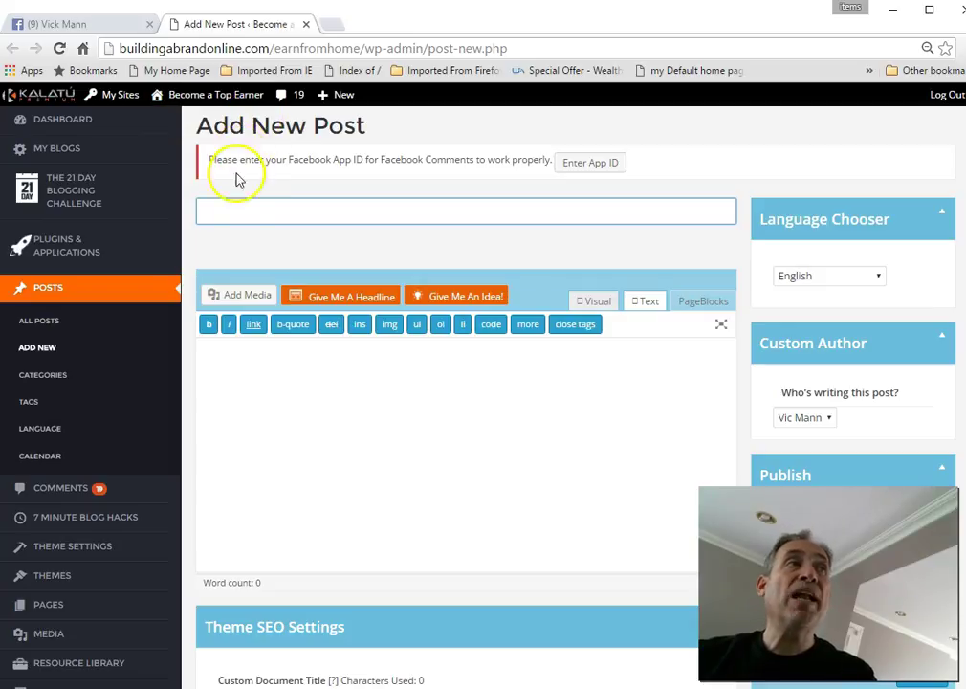
Step: Focus the empty post title field, then bring the Notepad HTML draft forward with Alt+Tab
{"action": "left_click", "coordinate": [237, 209]}
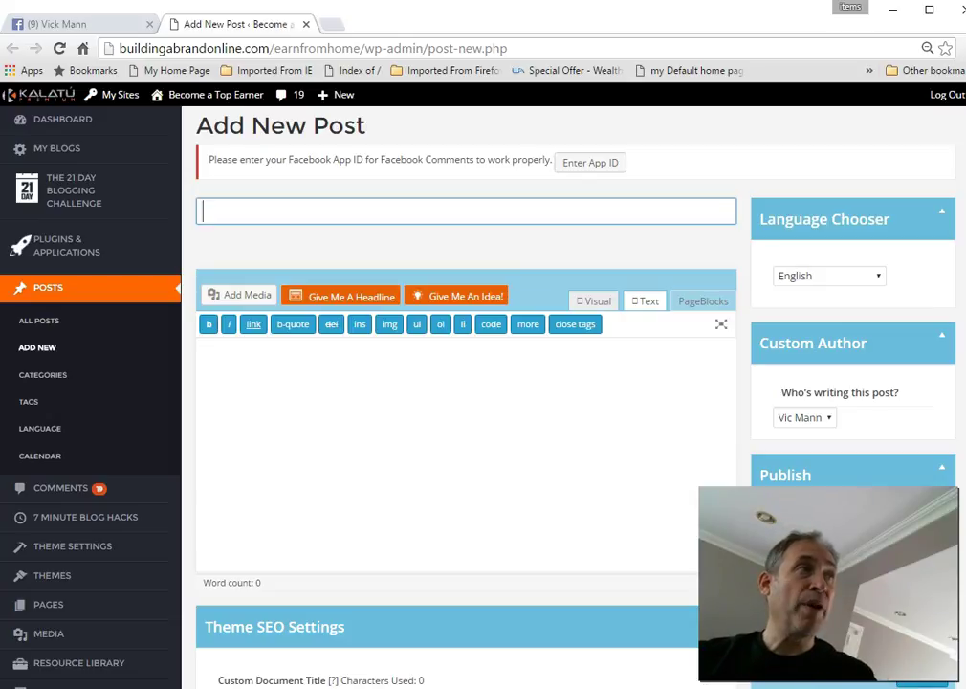
{"action": "key", "text": "alt+Tab"}
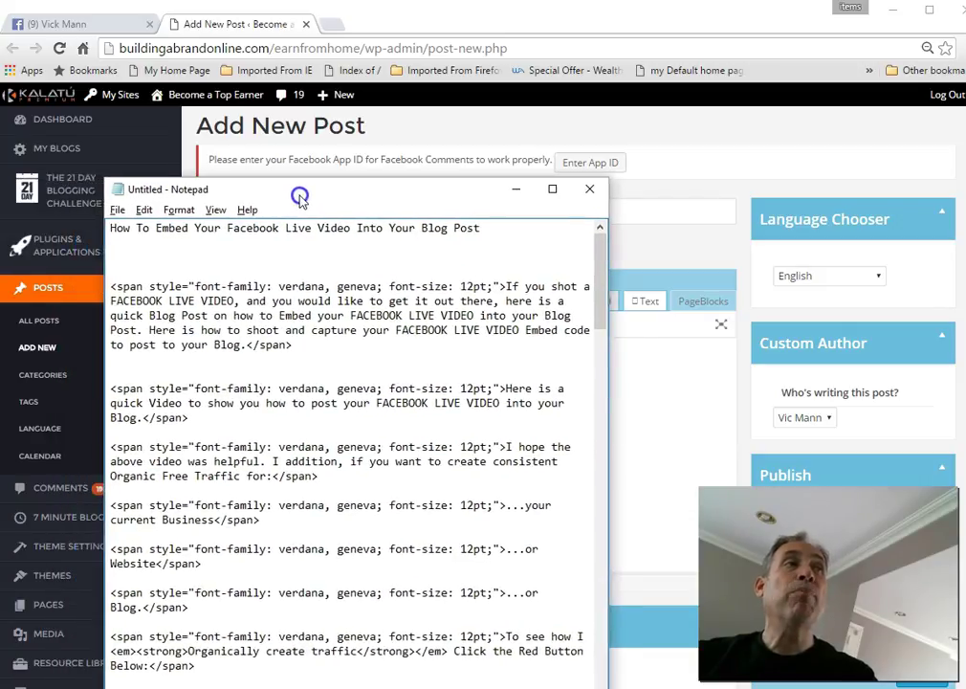
Step: Paste the Facebook iframe code on its own line after the video intro paragraph
{"action": "left_click_drag", "start_coordinate": [20, 204], "coordinate": [321, 190]}
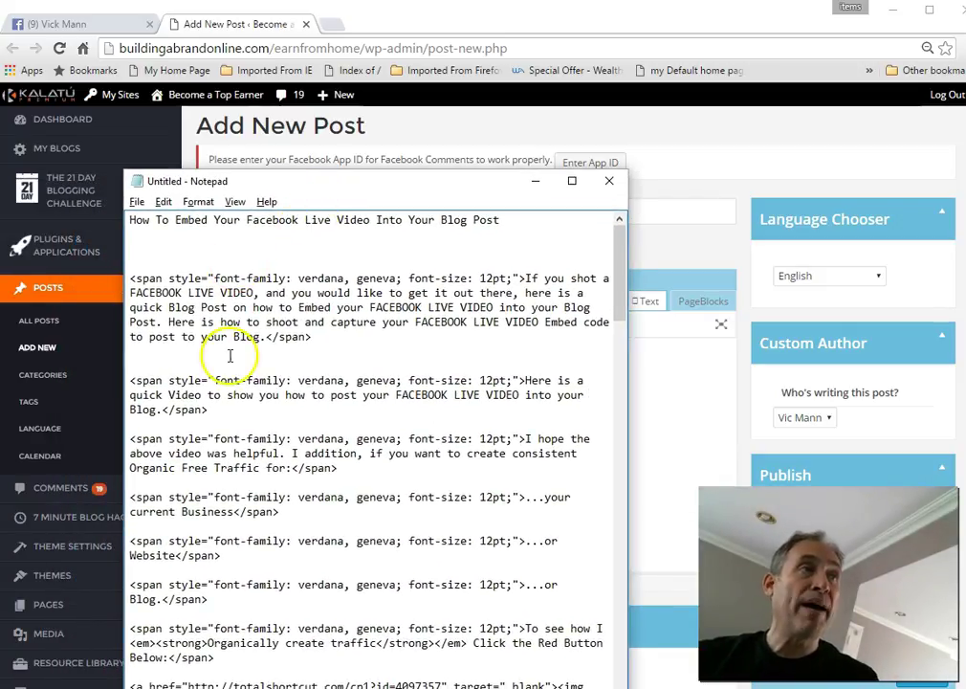
{"action": "left_click", "coordinate": [308, 423]}
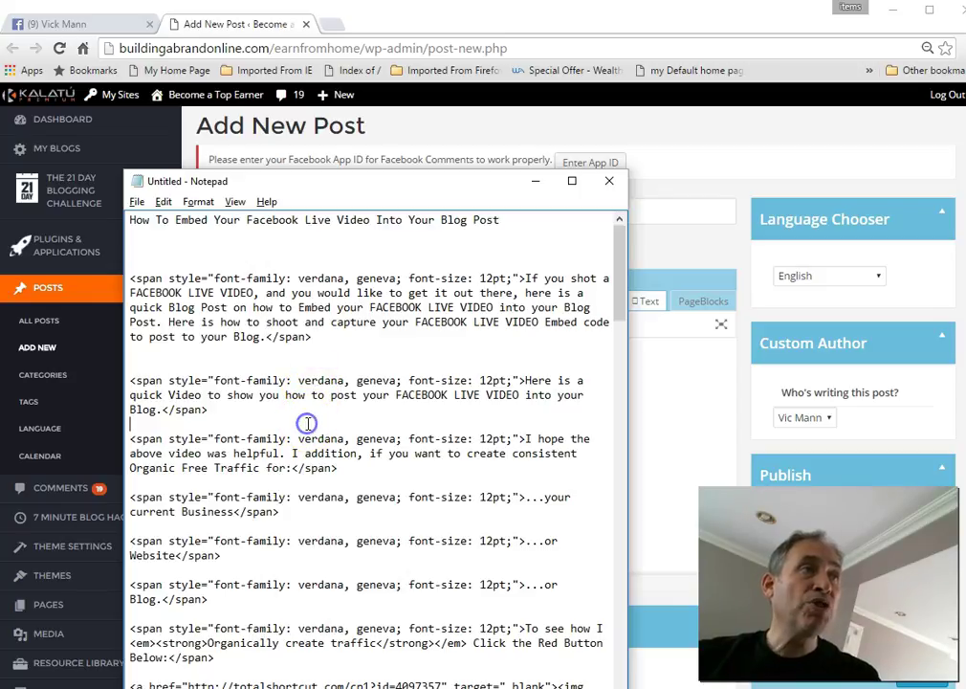
{"action": "key", "text": "Return"}
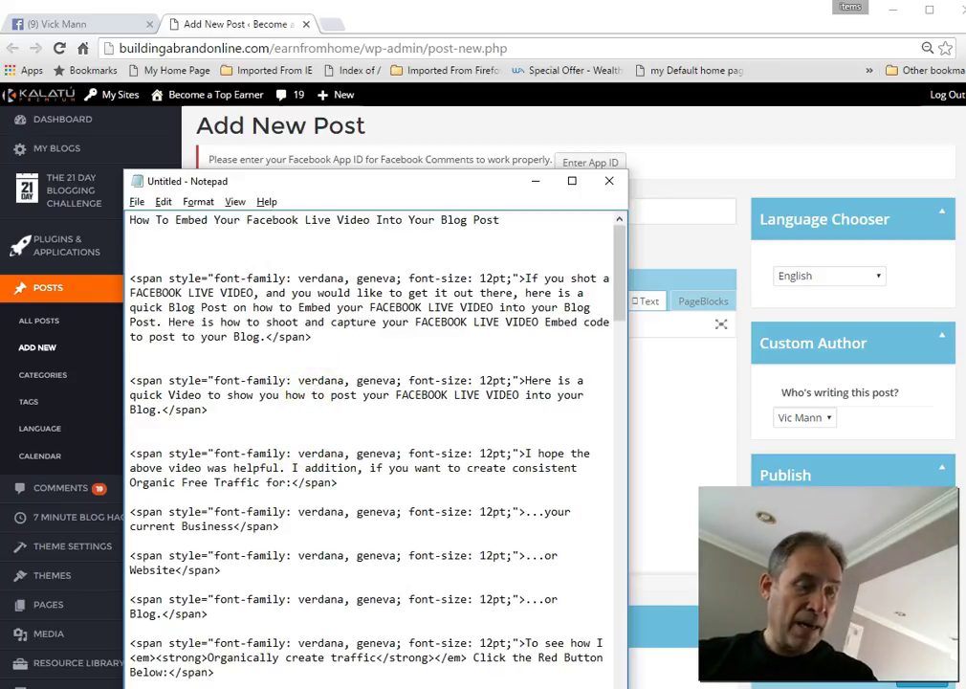
{"action": "key", "text": "ctrl+v"}
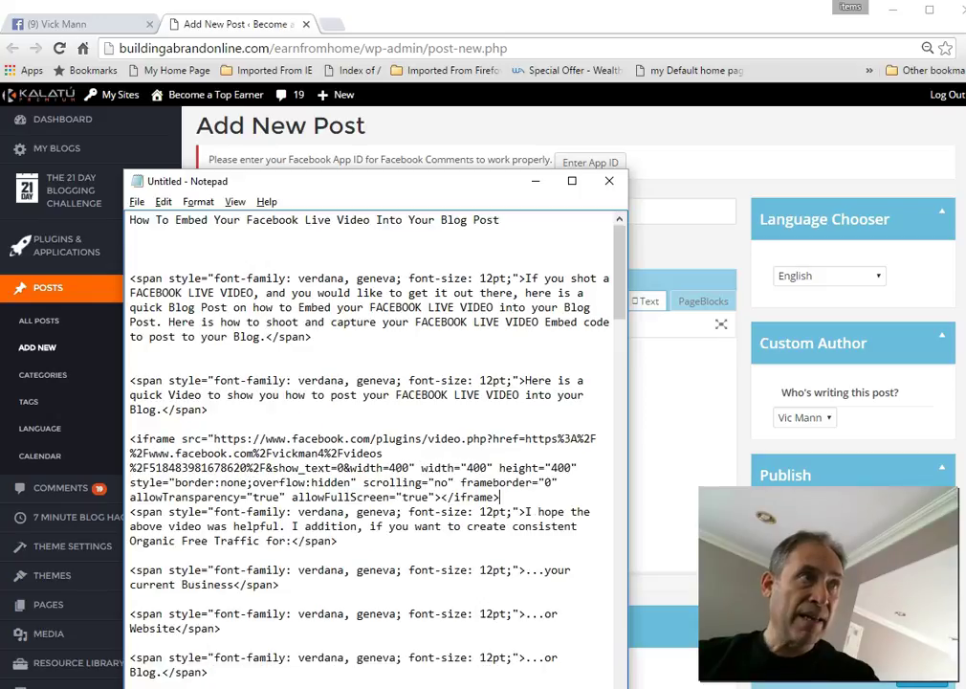
{"action": "key", "text": "Return"}
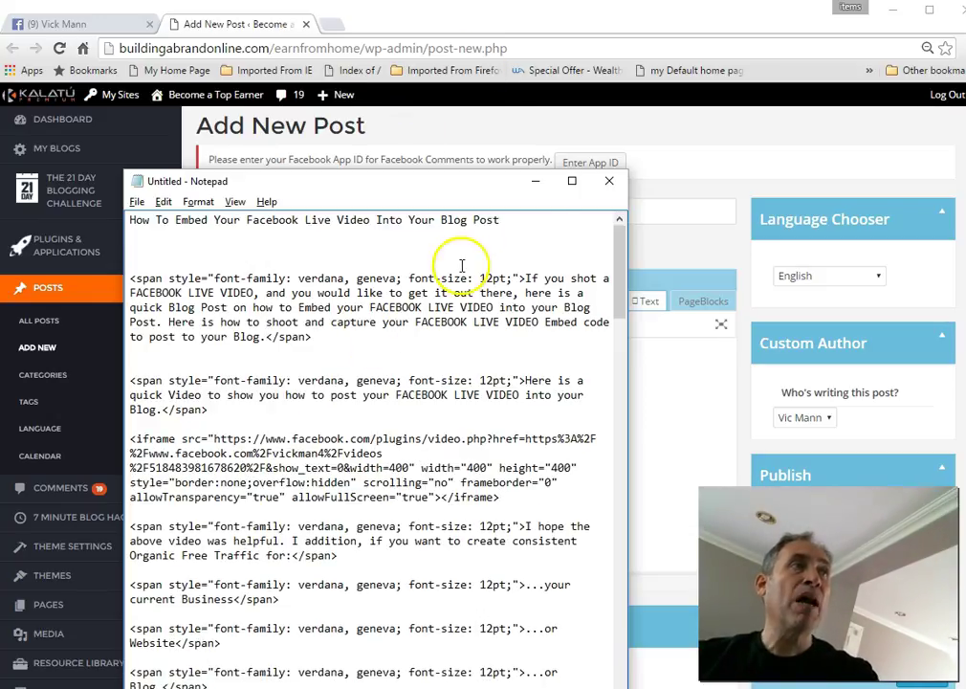
Step: Copy the draft's title line and return to the blog's post title field
{"action": "left_click", "coordinate": [533, 216]}
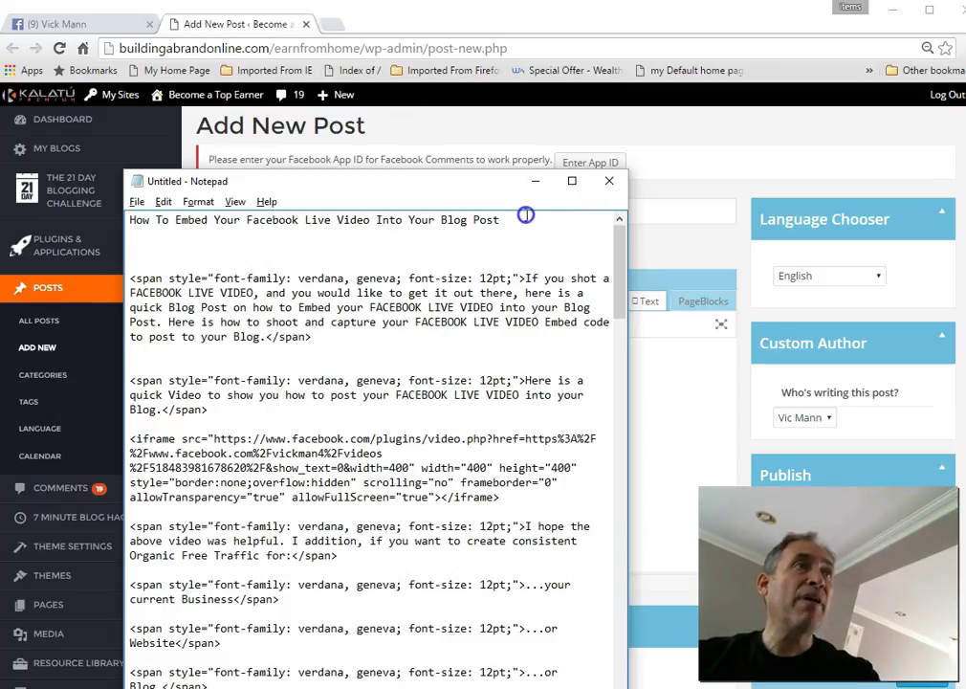
{"action": "left_click_drag", "start_coordinate": [526, 215], "coordinate": [213, 227]}
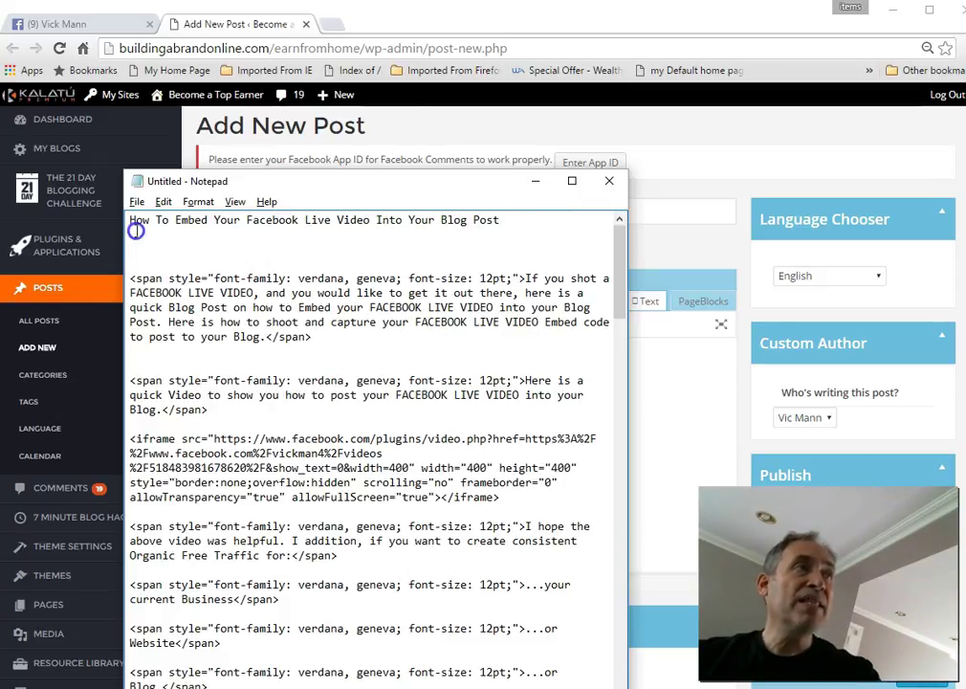
{"action": "left_click_drag", "start_coordinate": [138, 230], "coordinate": [125, 224]}
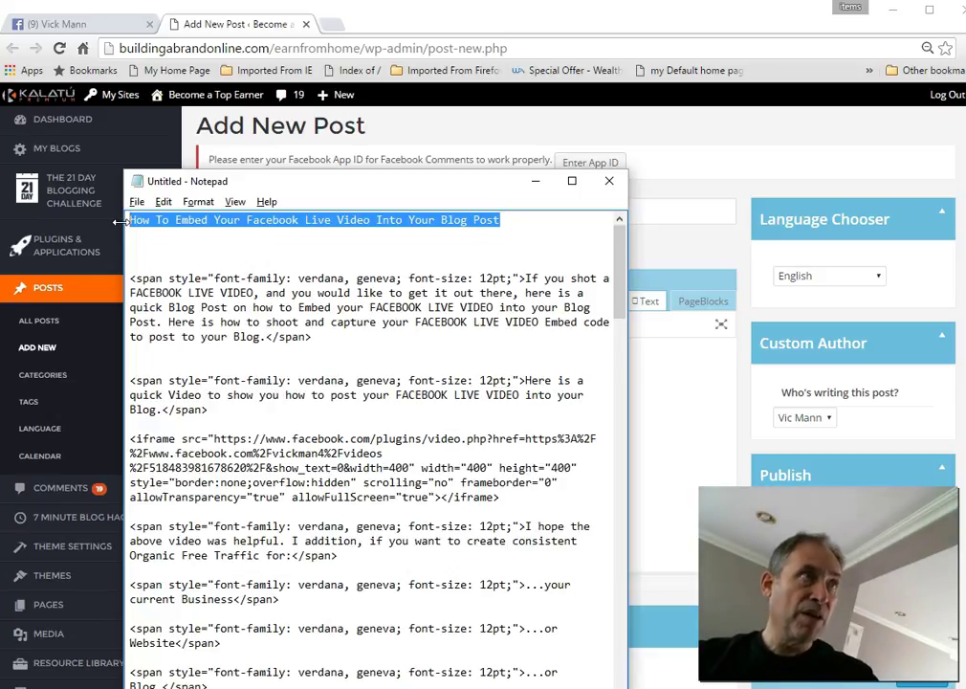
{"action": "right_click", "coordinate": [156, 222]}
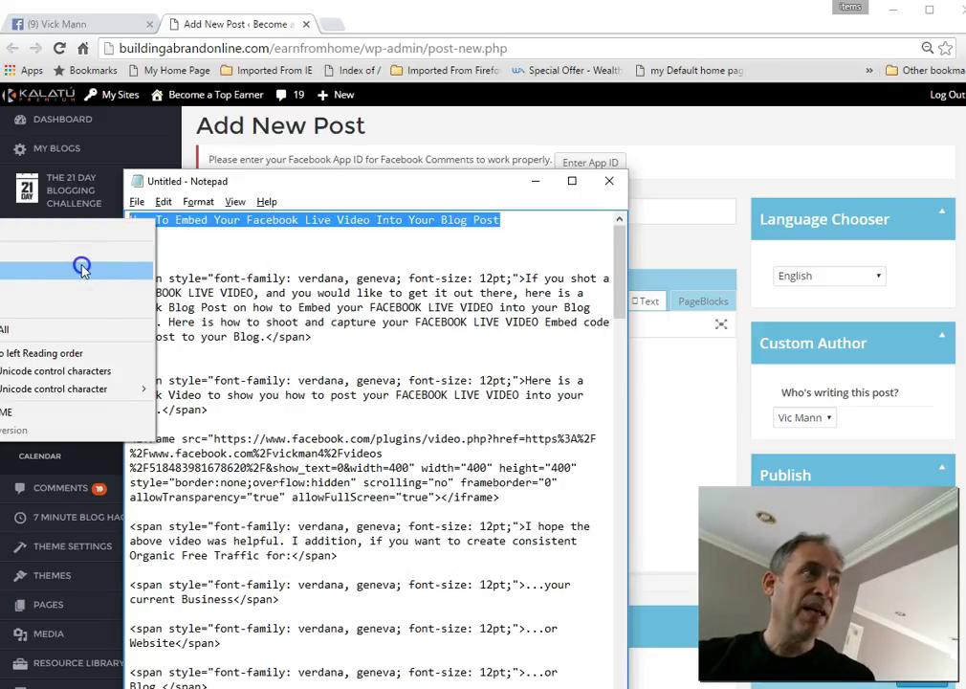
{"action": "left_click", "coordinate": [82, 268]}
{"action": "left_click", "coordinate": [651, 209]}
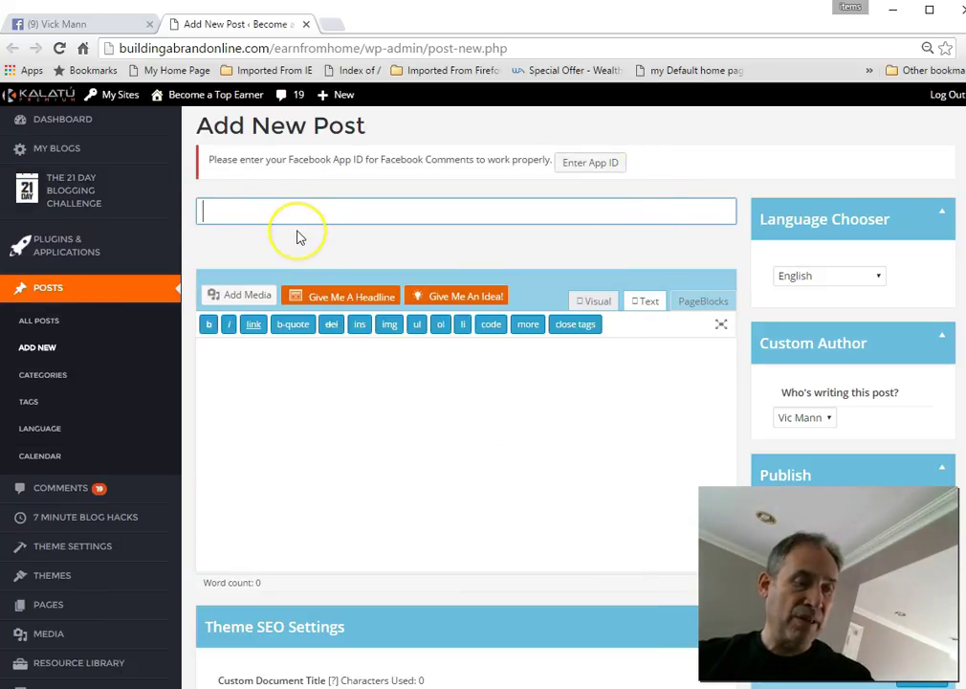
Step: Paste 'How To Embed Your Facebook Live Video Into Your Blog Post' as the post title
{"action": "key", "text": "ctrl+v"}
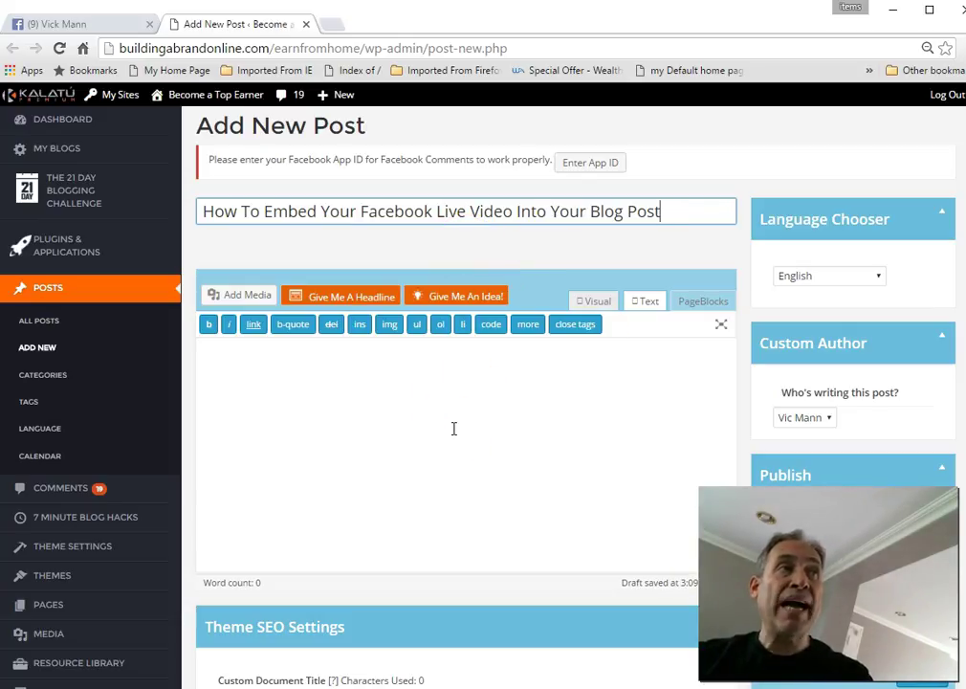
{"action": "left_click", "coordinate": [452, 427]}
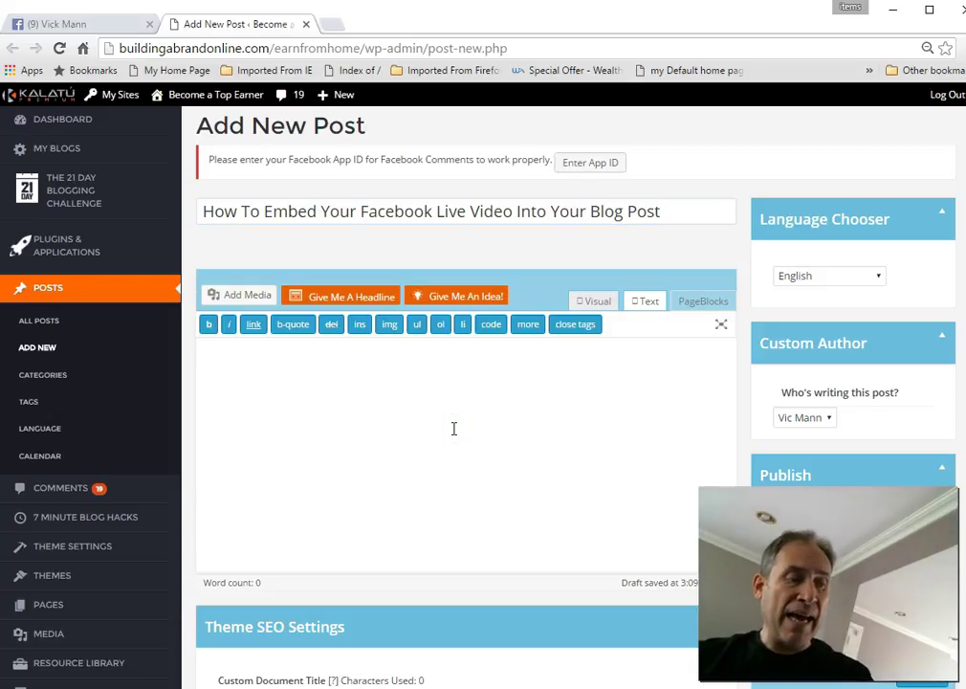
Step: Copy the Notepad draft's HTML from the first <span> paragraph to the end
{"action": "key", "text": "alt+Tab"}
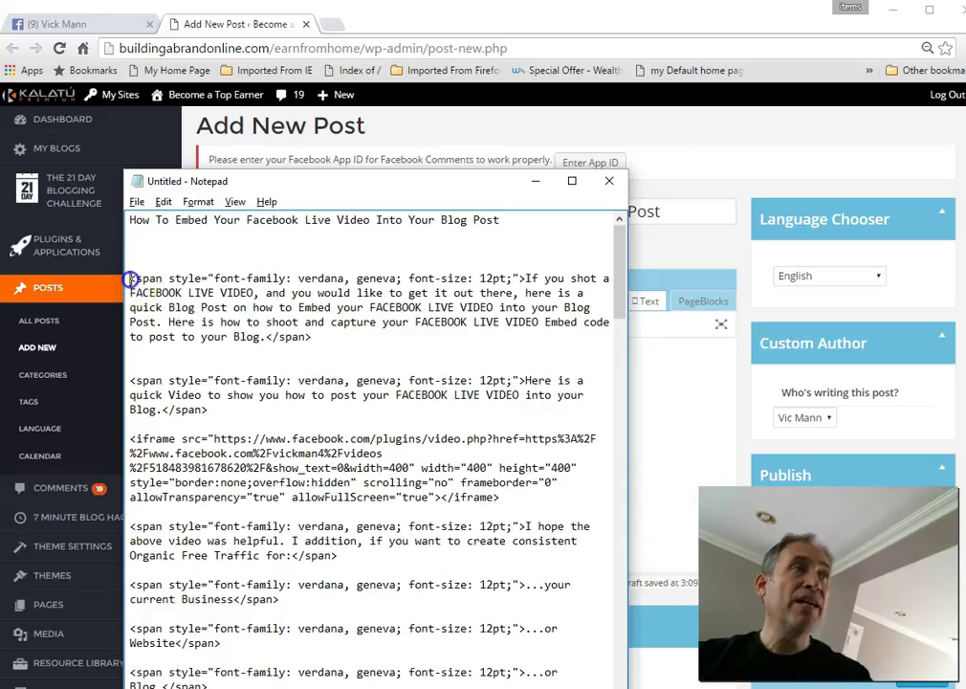
{"action": "left_click_drag", "start_coordinate": [134, 276], "coordinate": [191, 684]}
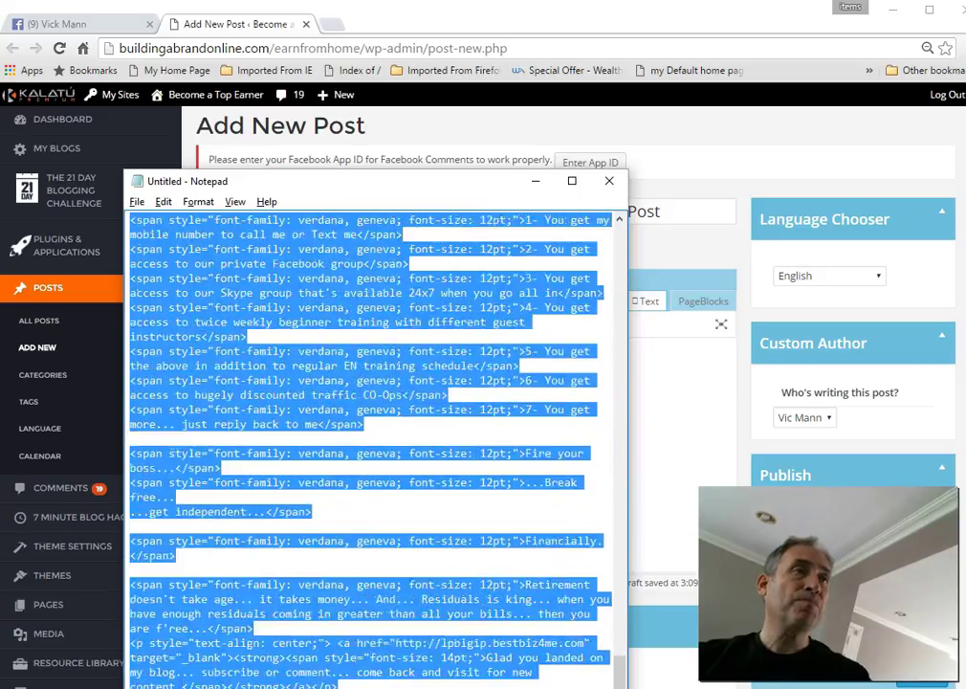
{"action": "left_click_drag", "start_coordinate": [191, 684], "coordinate": [191, 684]}
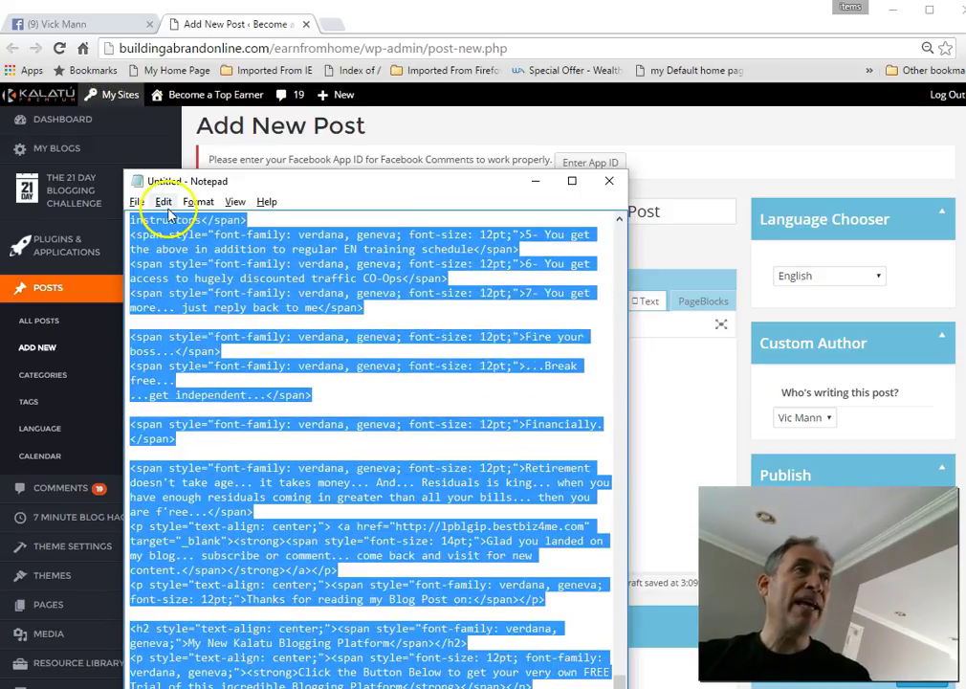
{"action": "right_click", "coordinate": [342, 304]}
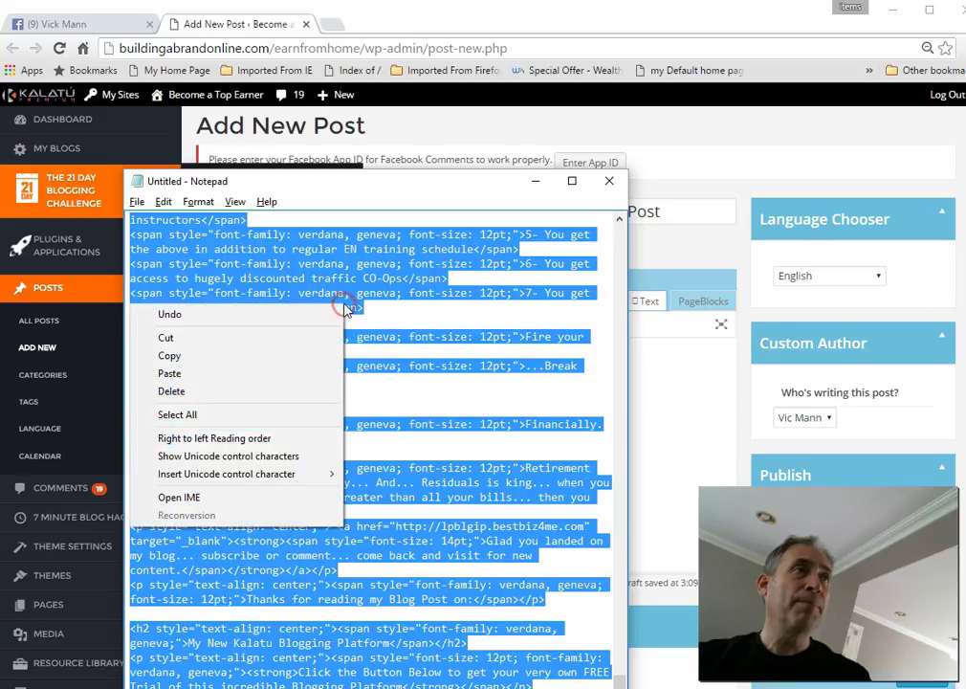
{"action": "left_click", "coordinate": [297, 356]}
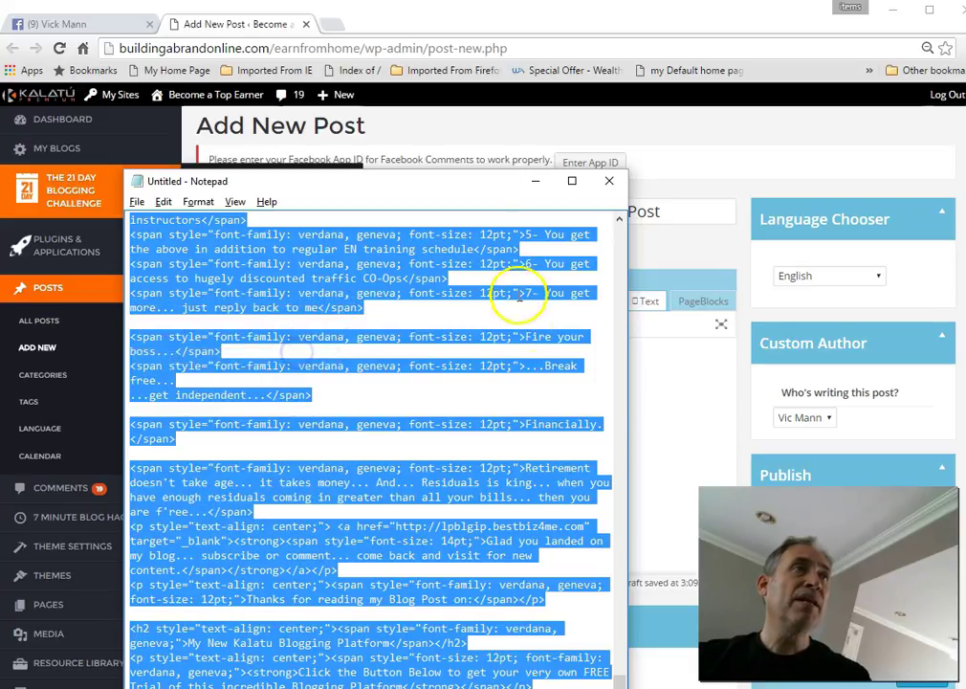
{"action": "left_click", "coordinate": [709, 472]}
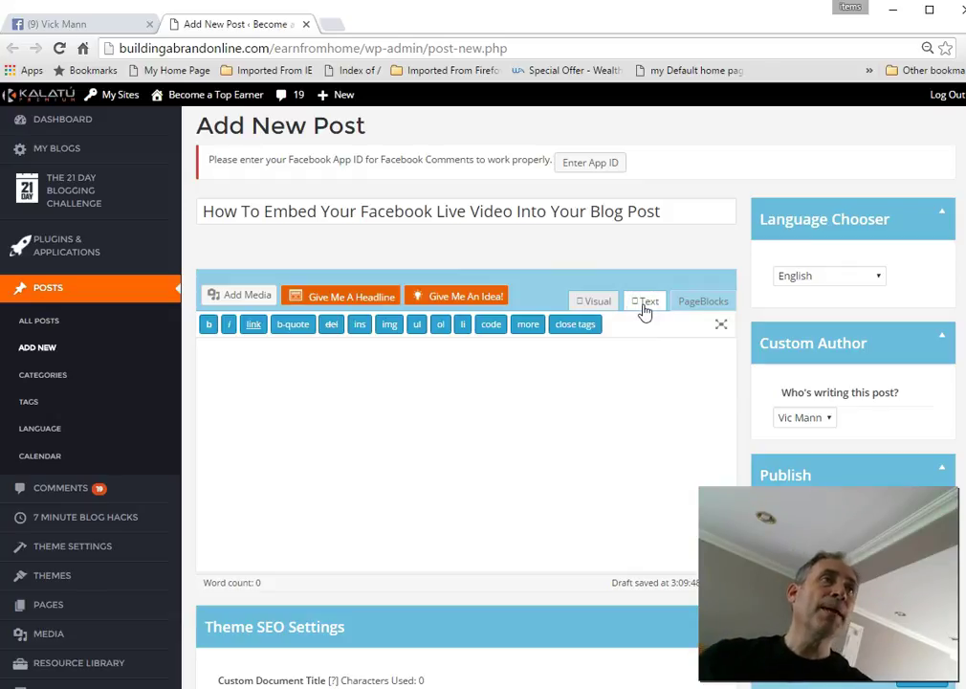
Step: Paste the copied HTML, including the Facebook video iframe, into the Text editor body
{"action": "left_click", "coordinate": [650, 406]}
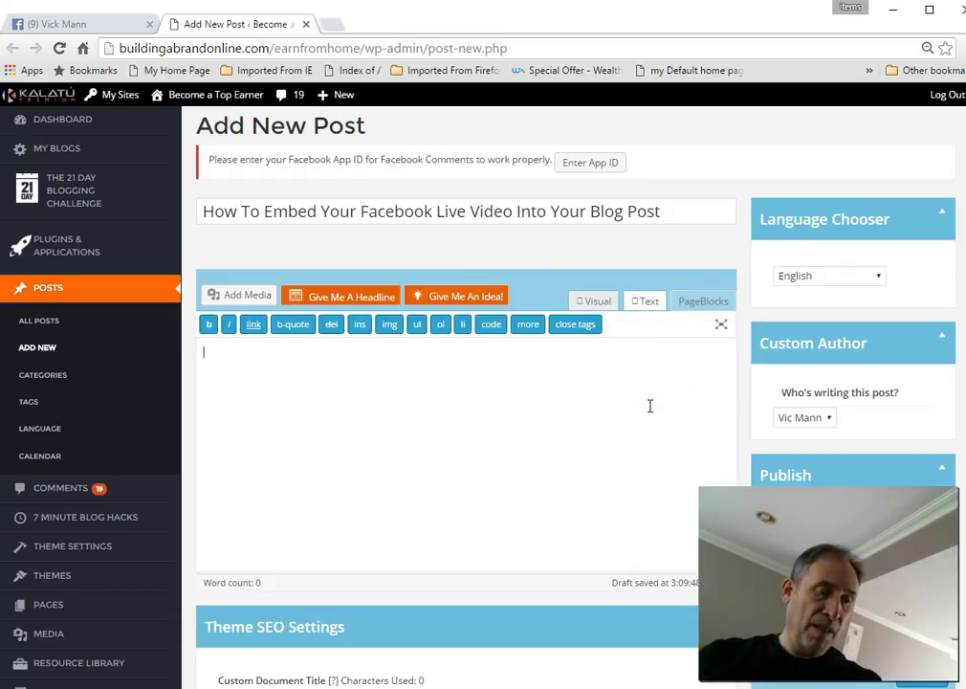
{"action": "key", "text": "ctrl+v"}
{"action": "left_click", "coordinate": [638, 405]}
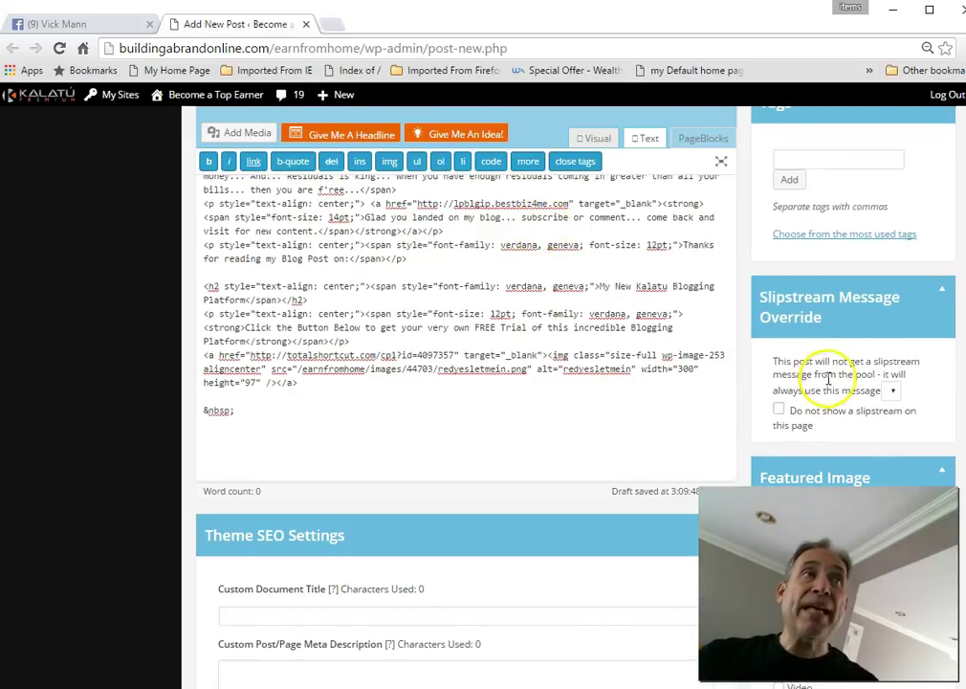
{"action": "scroll", "coordinate": [824, 379], "scroll_direction": "up", "scroll_amount": 5}
{"action": "scroll", "coordinate": [825, 379], "scroll_direction": "up", "scroll_amount": 5}
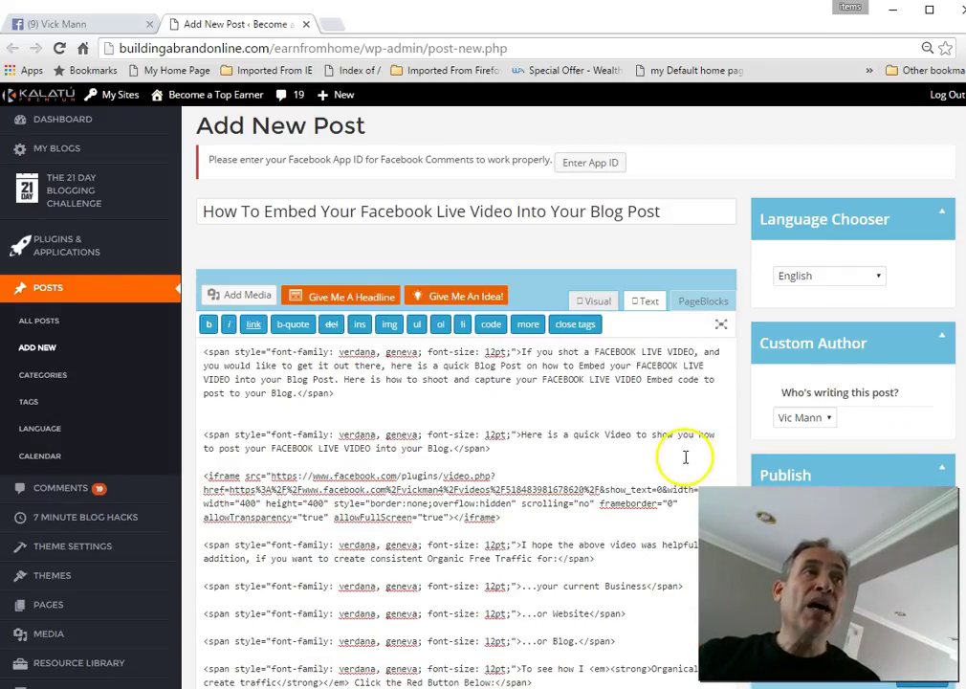
Step: Tick the Entrepreneur, Home Based Business and Kalatu Blog Platform category boxes
{"action": "scroll", "coordinate": [686, 455], "scroll_direction": "down", "scroll_amount": 1}
{"action": "scroll", "coordinate": [683, 458], "scroll_direction": "down", "scroll_amount": 2}
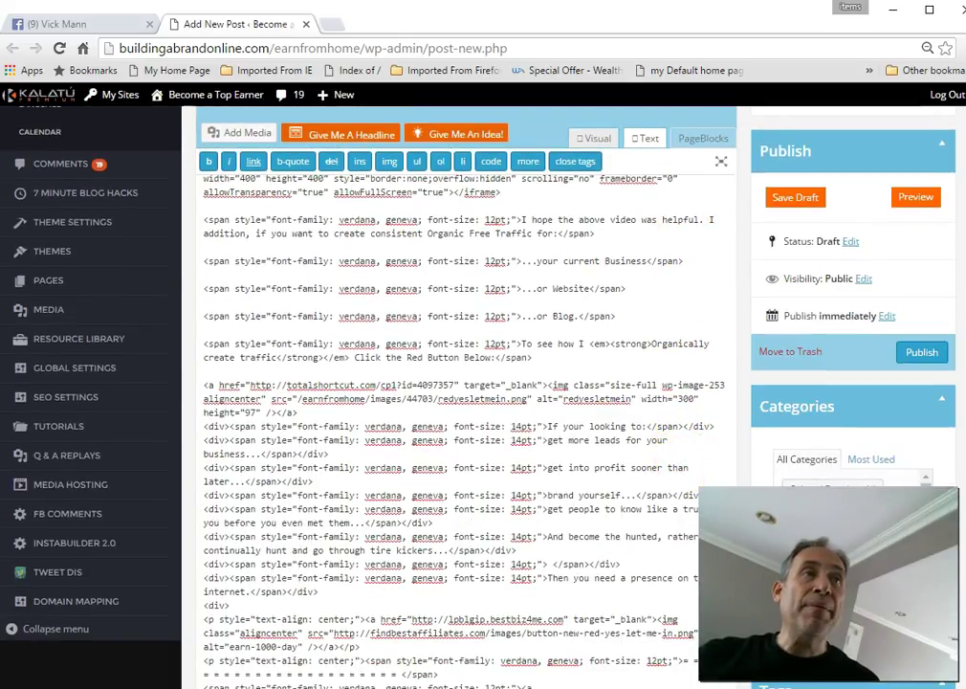
{"action": "scroll", "coordinate": [672, 528], "scroll_direction": "down", "scroll_amount": 2}
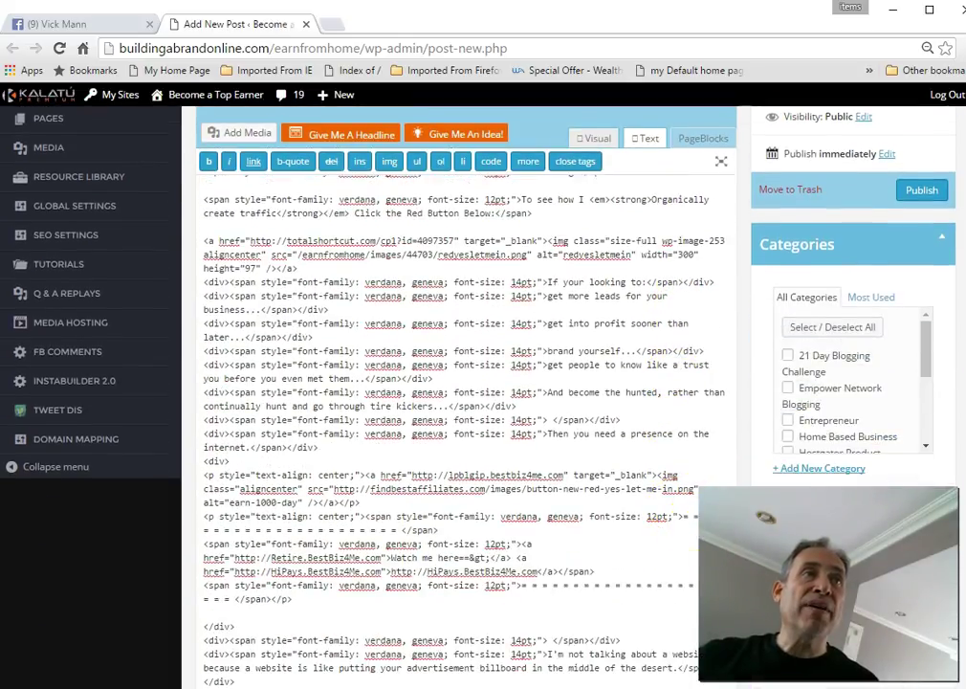
{"action": "left_click", "coordinate": [787, 421]}
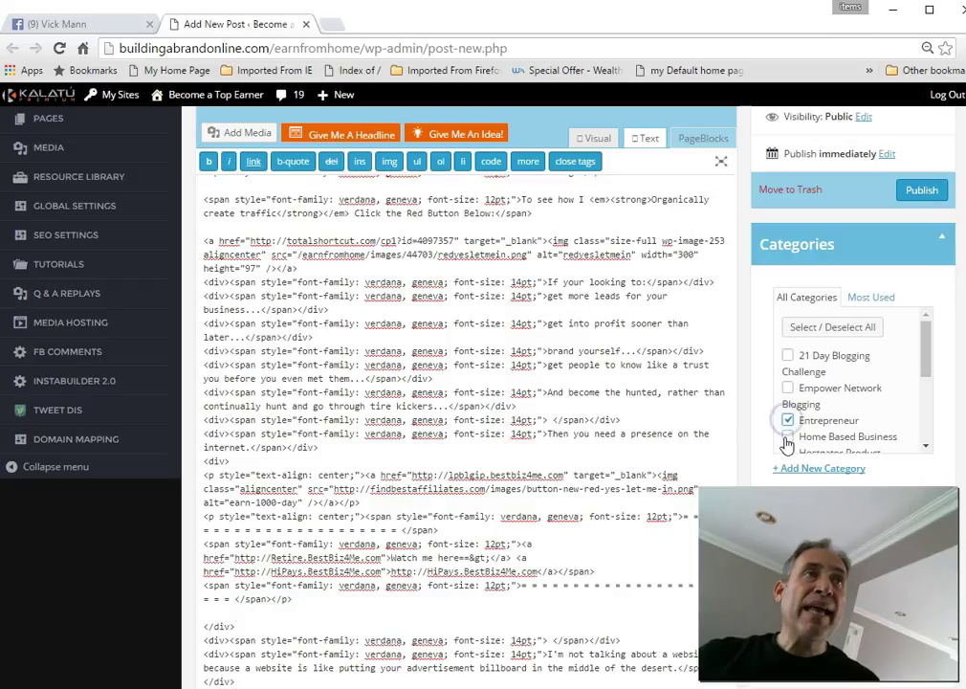
{"action": "left_click", "coordinate": [786, 438]}
{"action": "scroll", "coordinate": [808, 420], "scroll_direction": "down", "scroll_amount": 2}
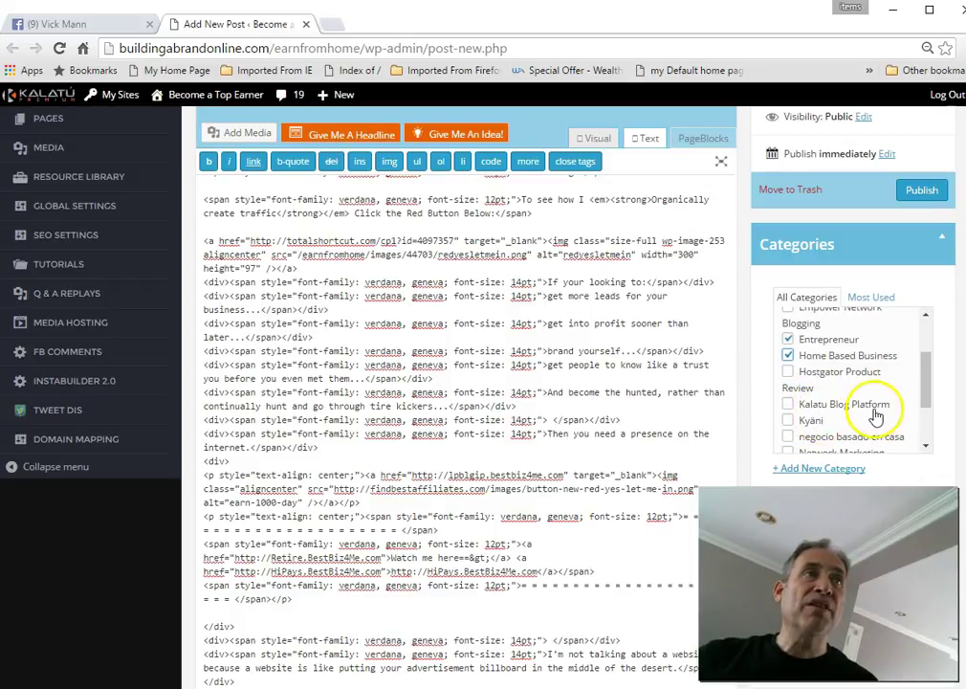
{"action": "left_click", "coordinate": [790, 405]}
{"action": "scroll", "coordinate": [712, 392], "scroll_direction": "up", "scroll_amount": 1}
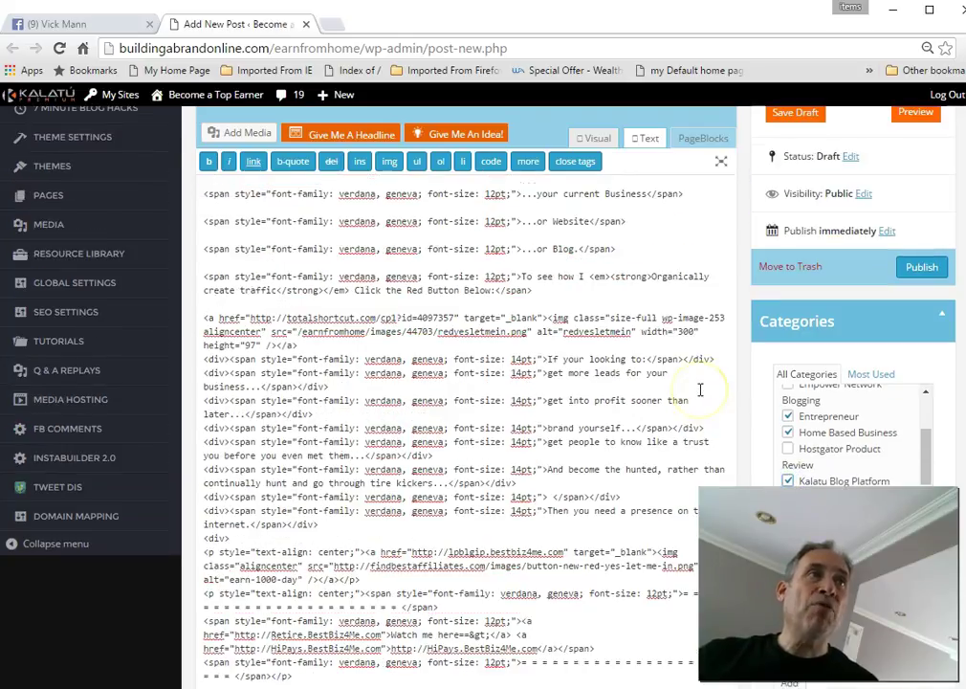
{"action": "scroll", "coordinate": [701, 389], "scroll_direction": "up", "scroll_amount": 4}
{"action": "scroll", "coordinate": [699, 389], "scroll_direction": "up", "scroll_amount": 1}
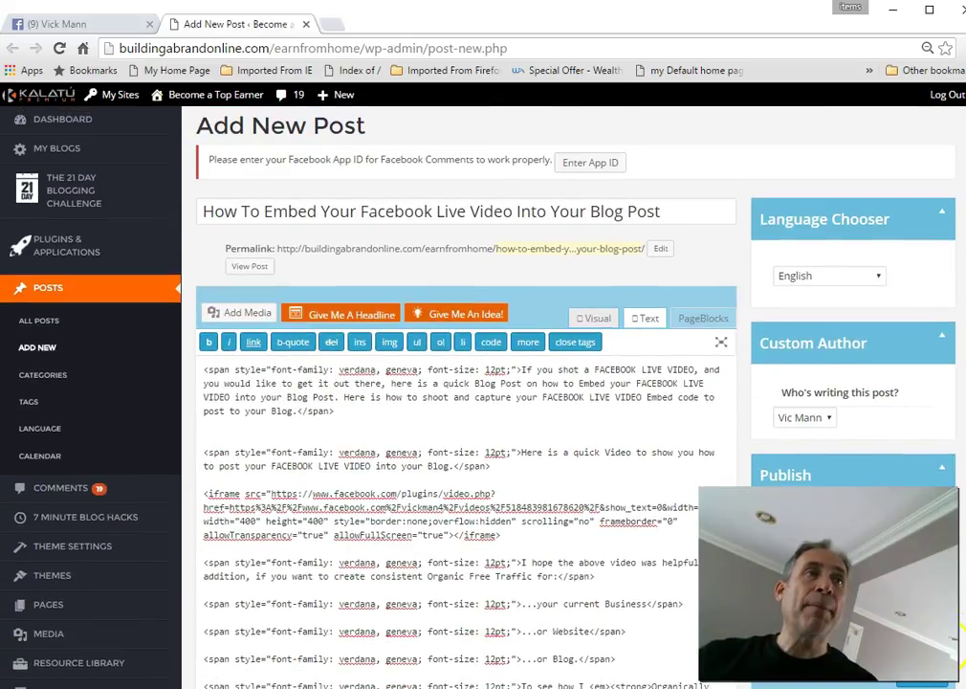
Step: Publish the post and view its live version in a new tab
{"action": "left_click", "coordinate": [923, 682]}
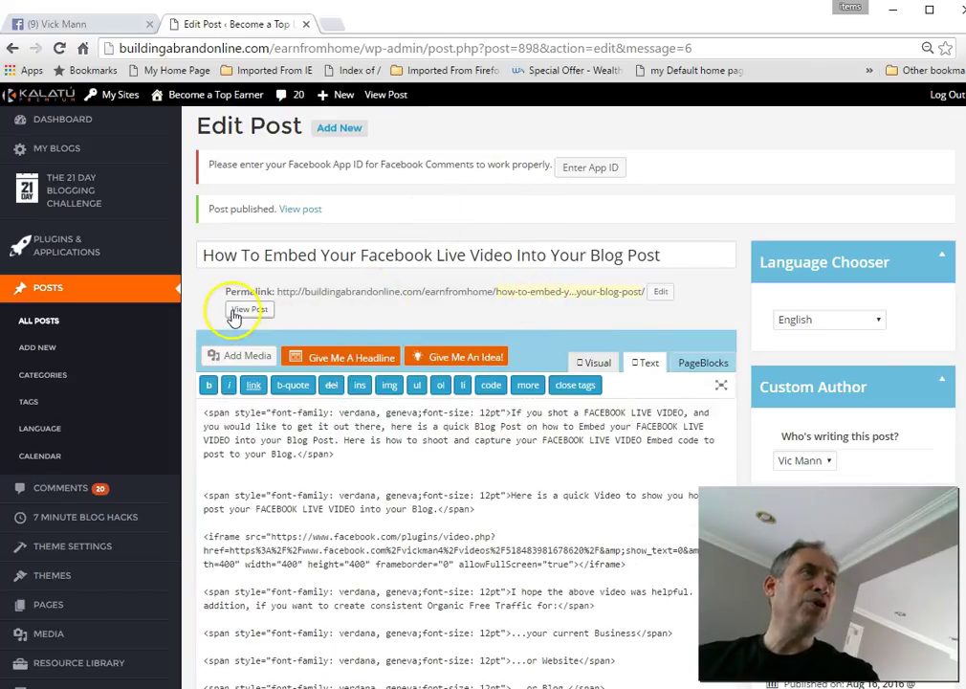
{"action": "left_click", "coordinate": [235, 312]}
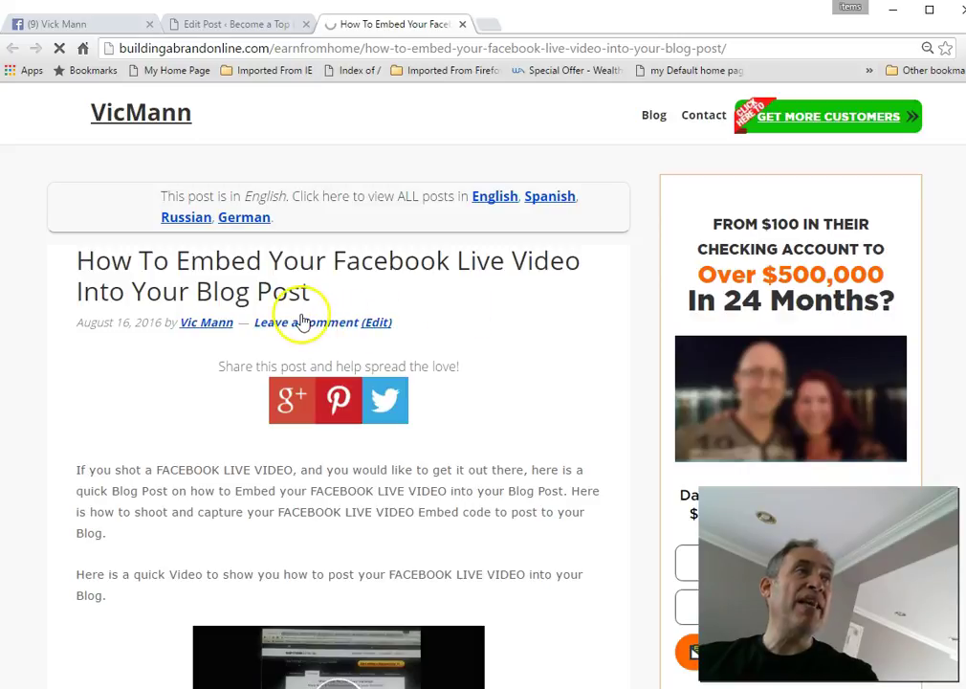
Step: Scroll down the published post until the embedded Facebook Live video is fully visible
{"action": "scroll", "coordinate": [493, 356], "scroll_direction": "down", "scroll_amount": 3}
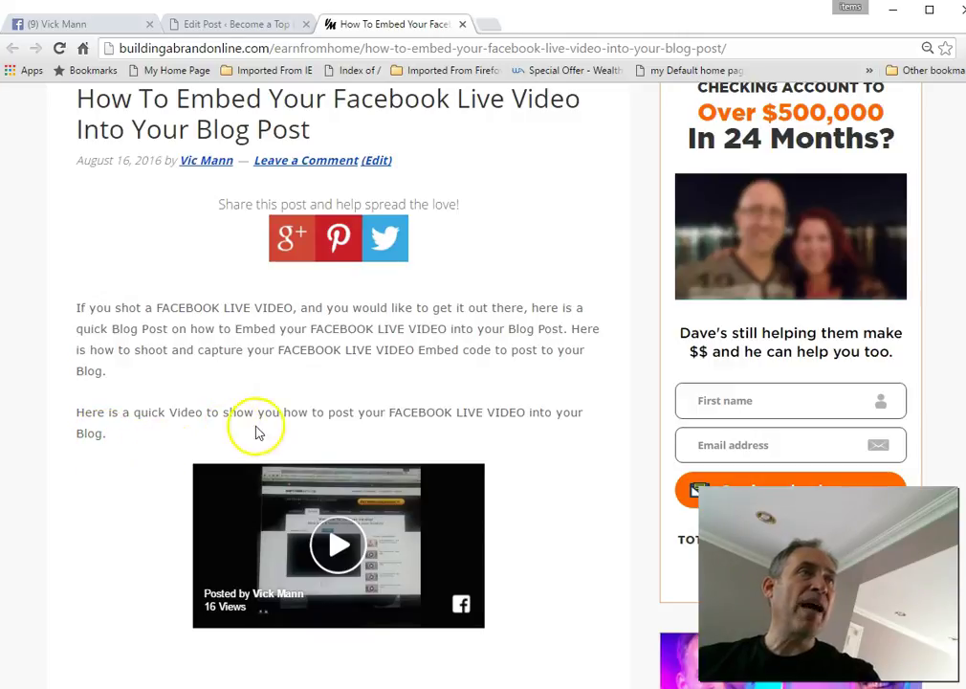
{"action": "scroll", "coordinate": [548, 535], "scroll_direction": "down", "scroll_amount": 1}
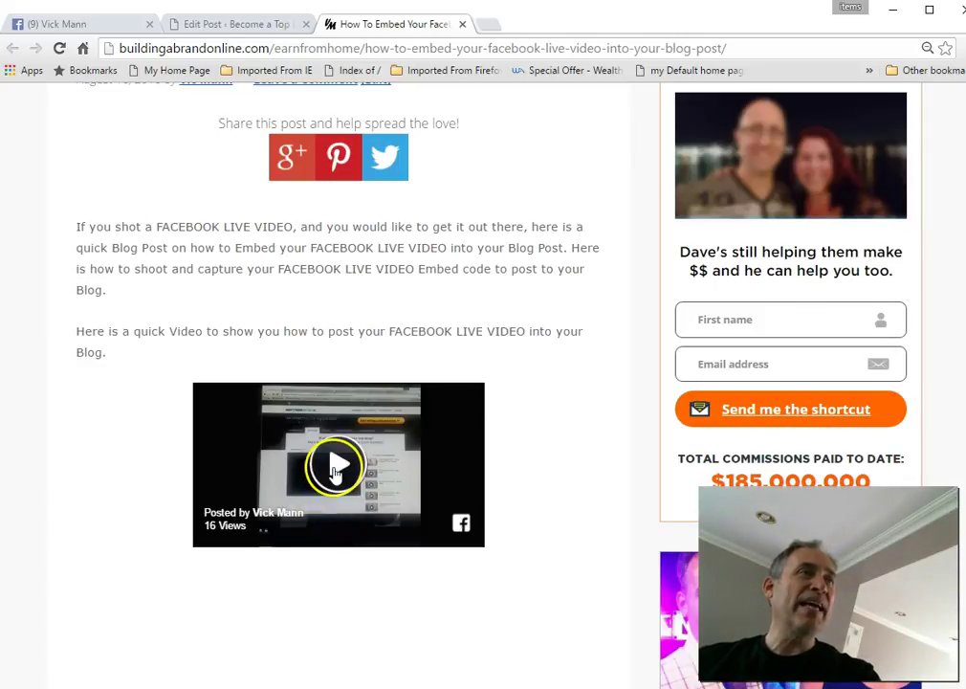
Step: Play the embedded Facebook Live video on the published post
{"action": "left_click", "coordinate": [334, 472]}
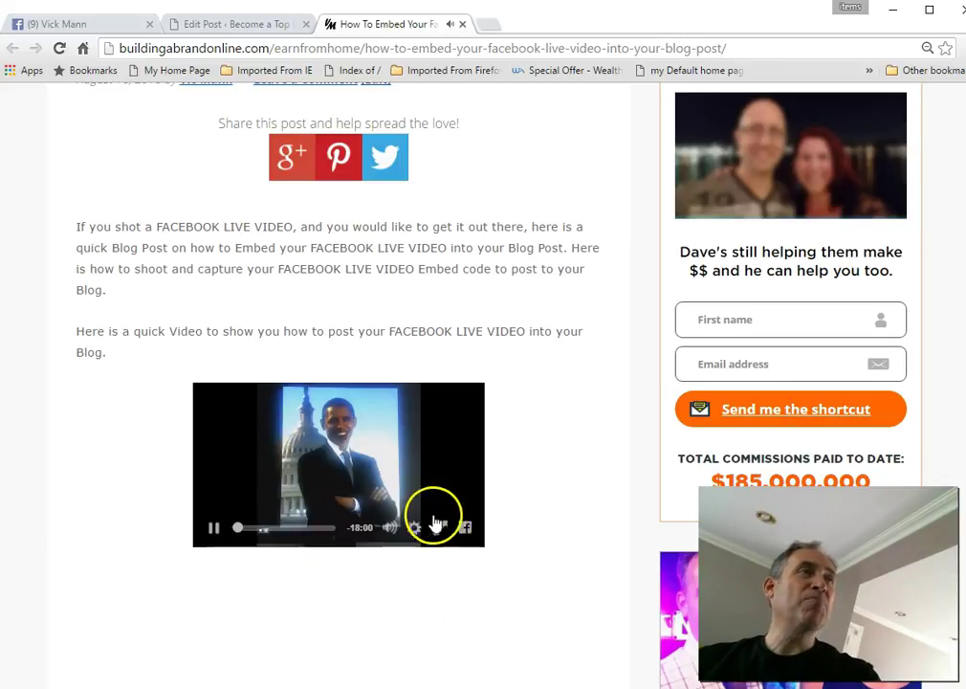
{"action": "mouse_move", "coordinate": [339, 465]}
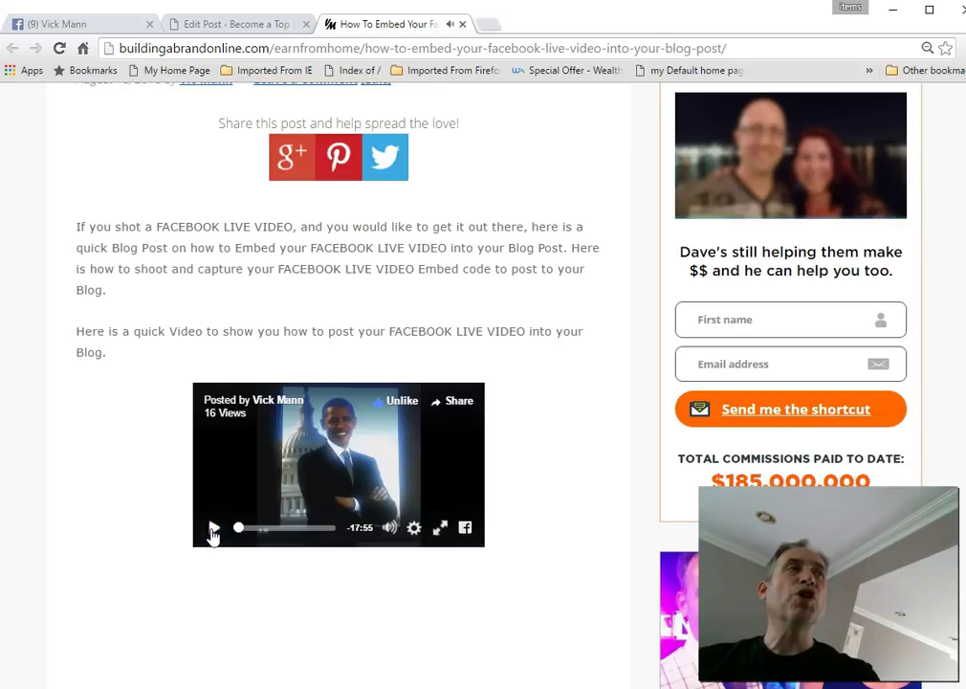
{"action": "scroll", "coordinate": [216, 574], "scroll_direction": "down", "scroll_amount": 2}
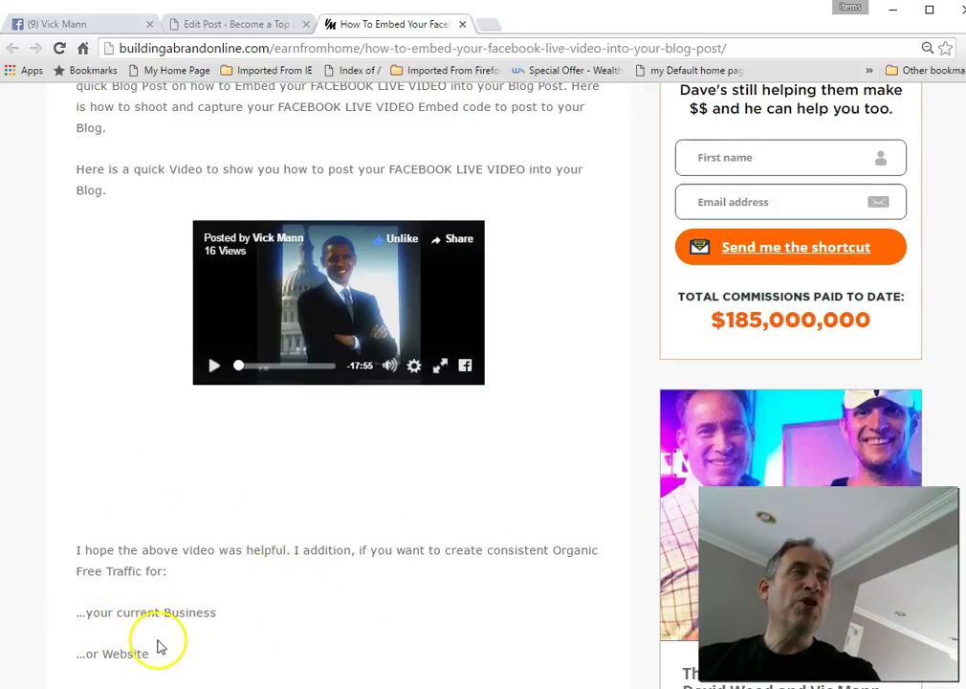
{"action": "scroll", "coordinate": [158, 646], "scroll_direction": "down", "scroll_amount": 1}
{"action": "scroll", "coordinate": [156, 646], "scroll_direction": "down", "scroll_amount": 1}
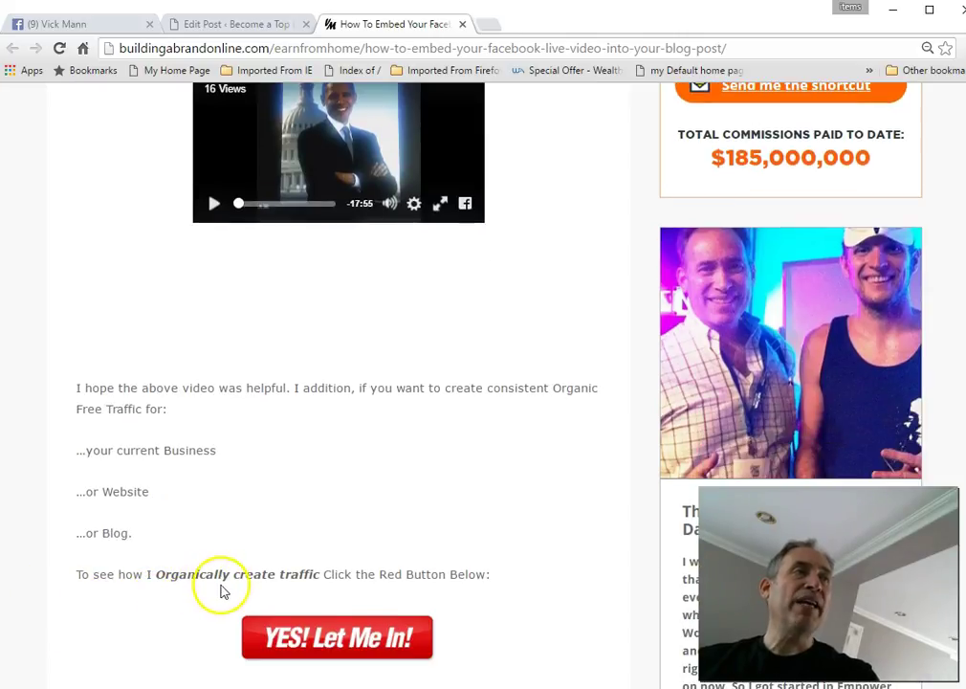
{"action": "scroll", "coordinate": [440, 591], "scroll_direction": "down", "scroll_amount": 1}
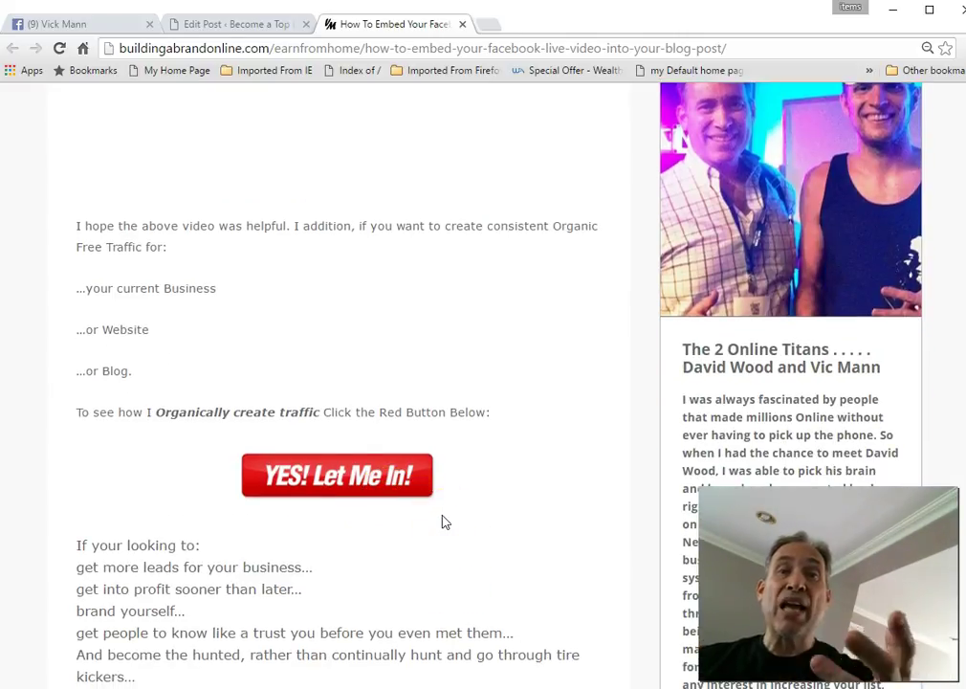
{"action": "left_click", "coordinate": [448, 520]}
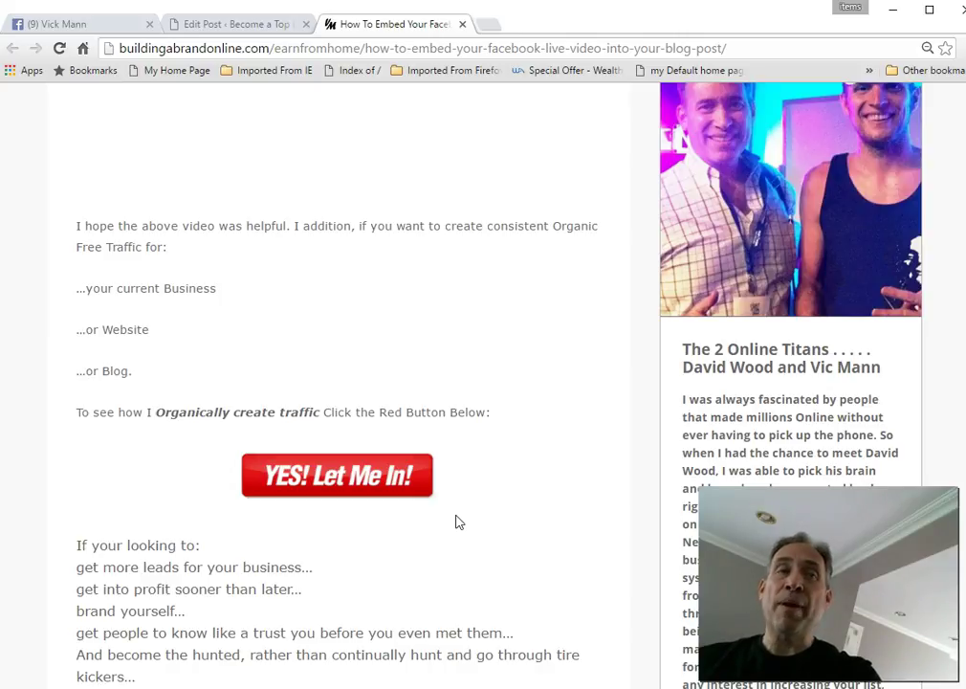
{"action": "scroll", "coordinate": [469, 593], "scroll_direction": "up", "scroll_amount": 3}
{"action": "scroll", "coordinate": [470, 593], "scroll_direction": "up", "scroll_amount": 4}
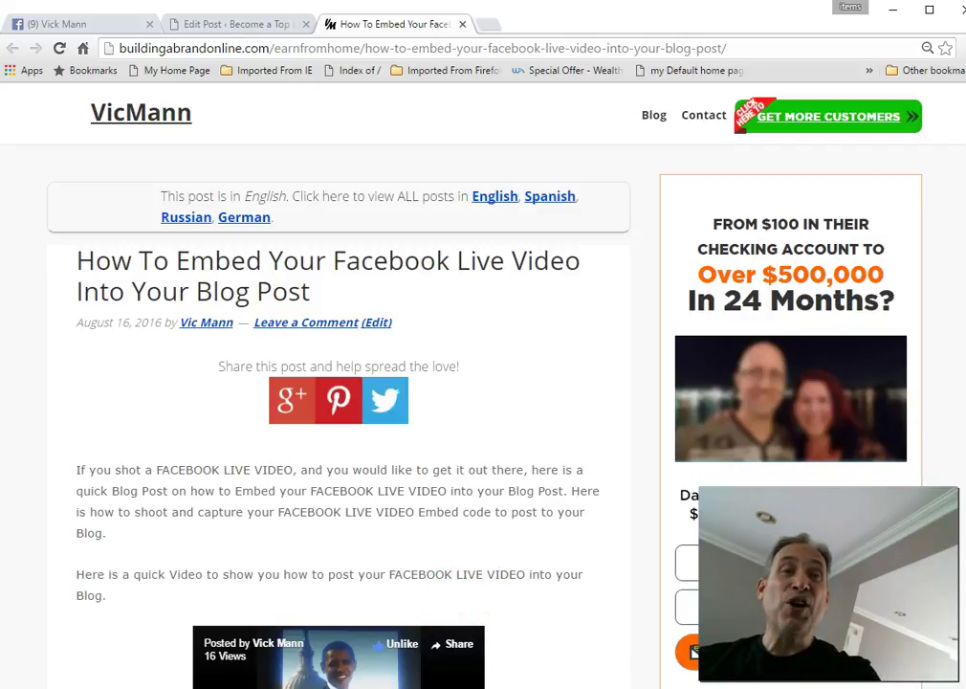
{"action": "scroll", "coordinate": [497, 538], "scroll_direction": "down", "scroll_amount": 2}
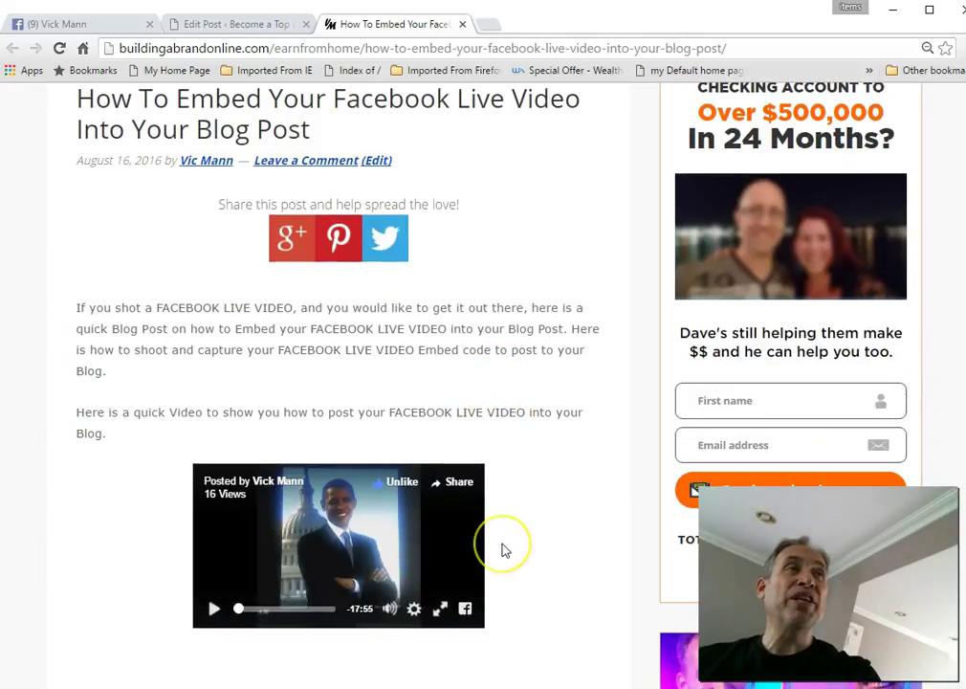